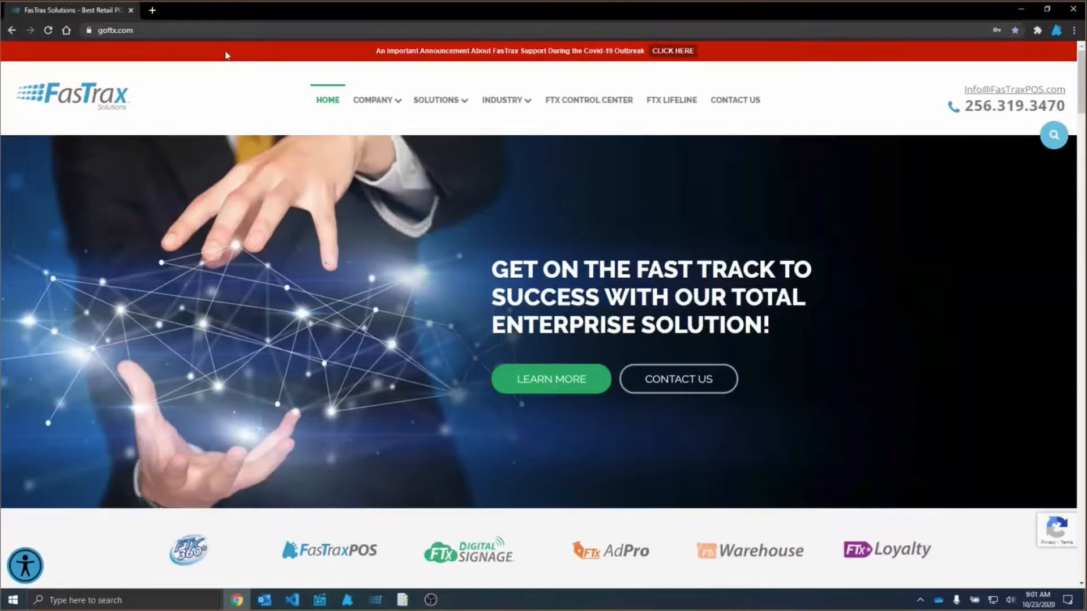
# Go from FTx Lifeline support options to the Webinars page and browse its webinar cards.
pyautogui.click(668, 111)
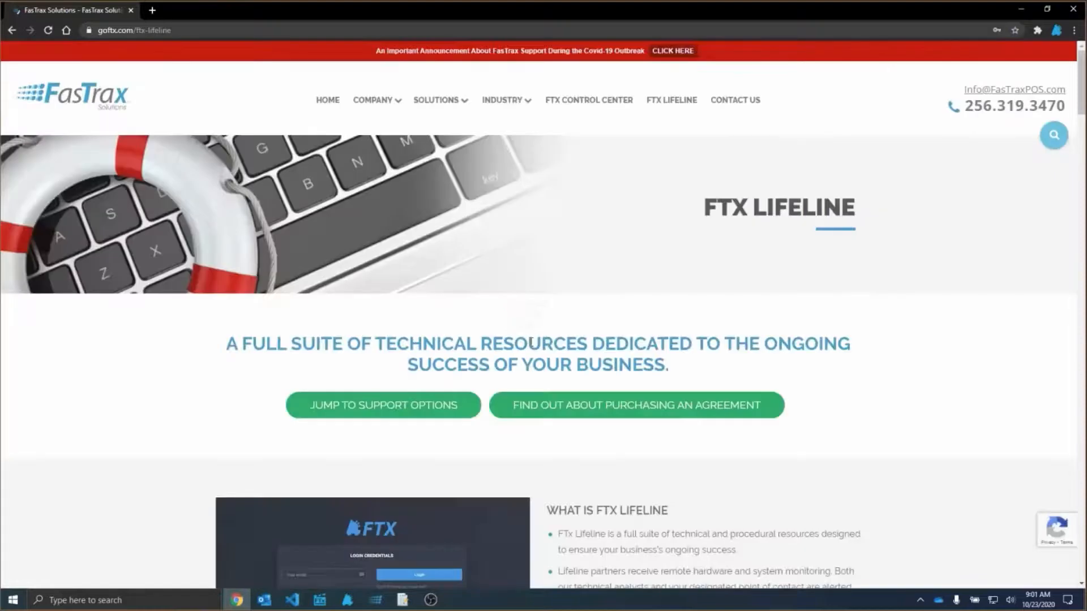
pyautogui.click(477, 409)
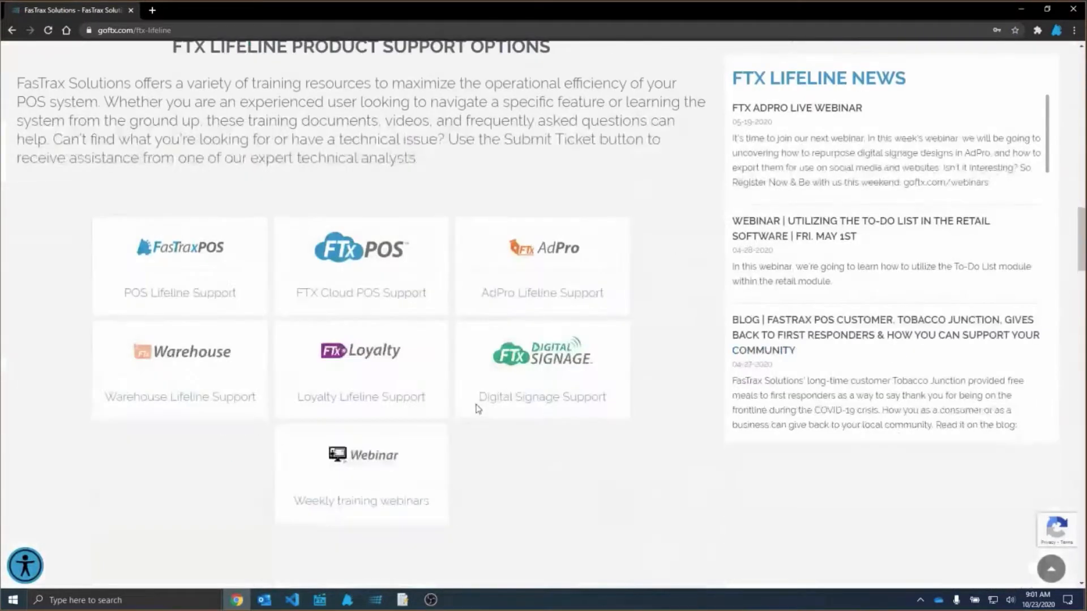
pyautogui.click(378, 458)
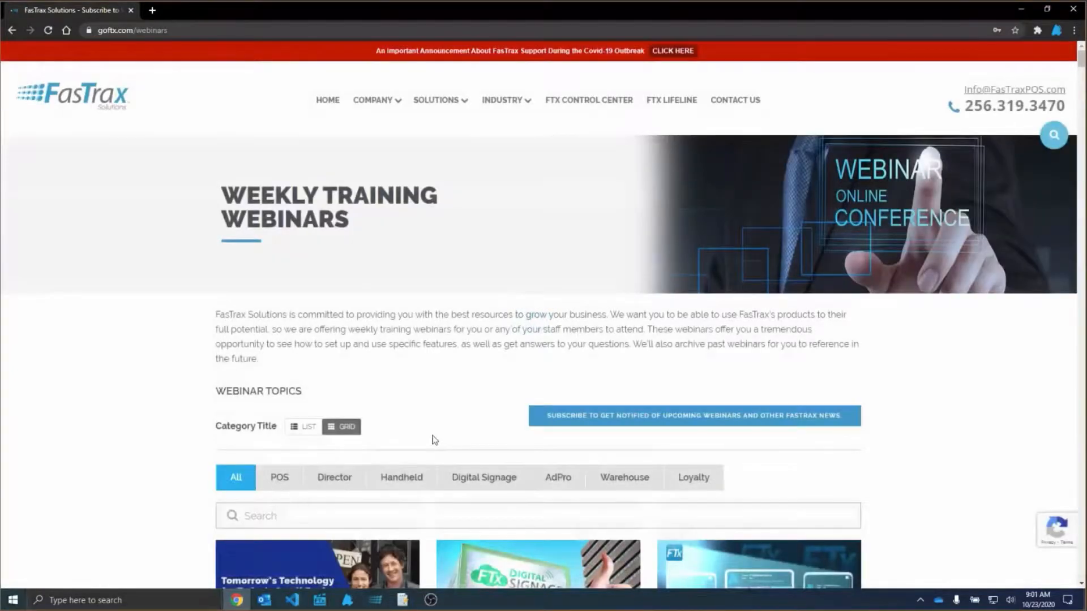
pyautogui.scroll(-10, 435, 439)
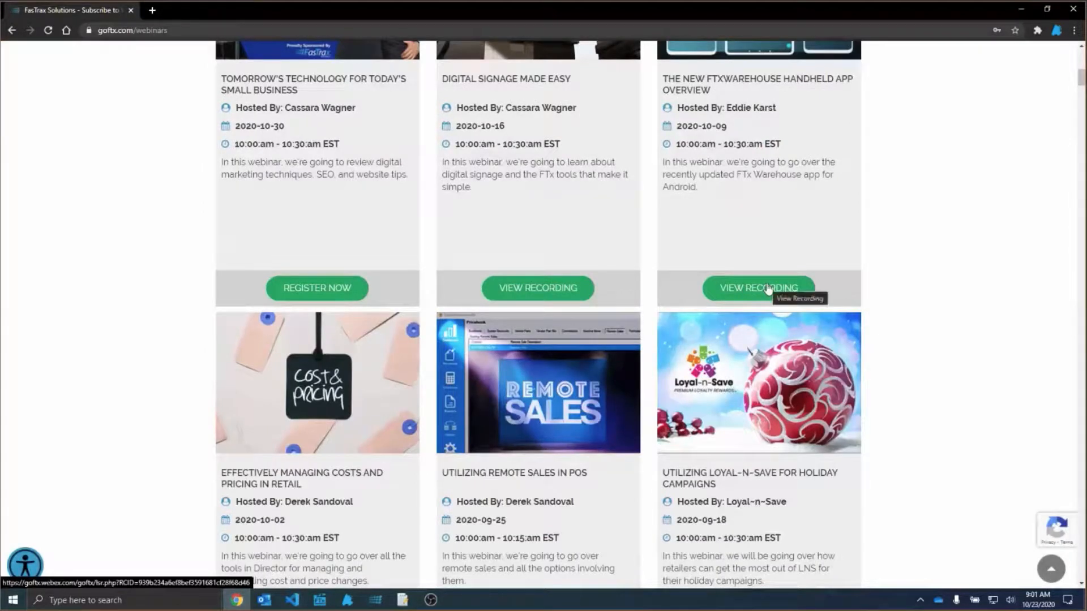
pyautogui.scroll(1, 687, 498)
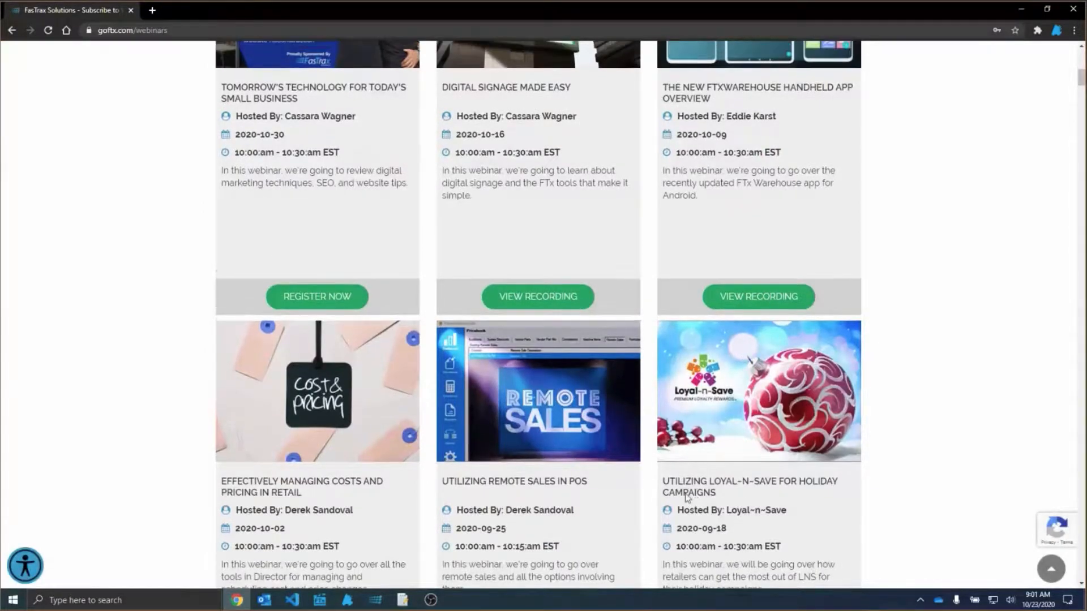
pyautogui.scroll(5, 686, 496)
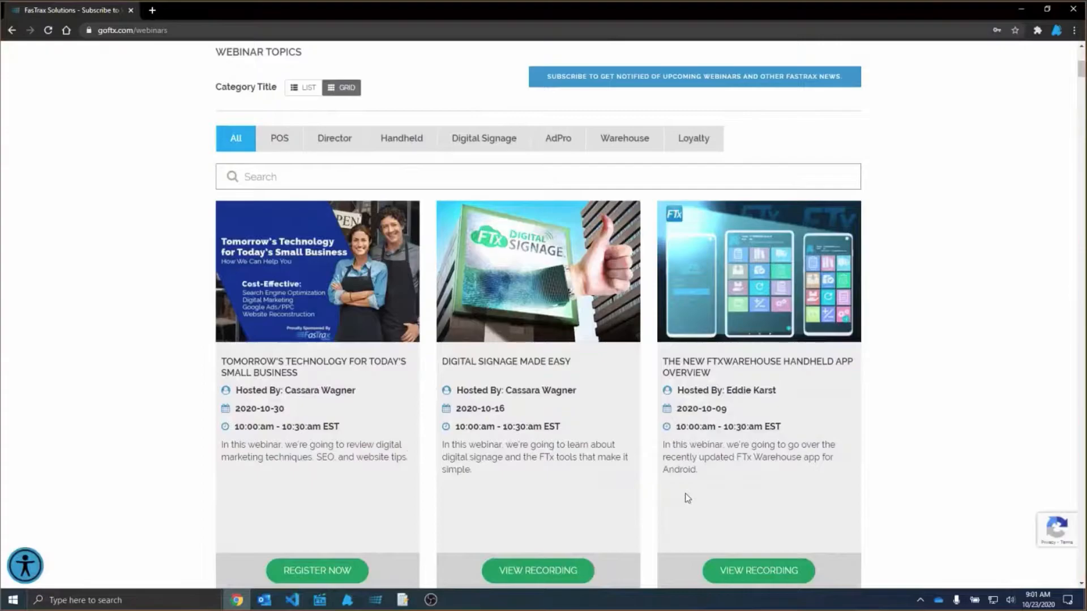
pyautogui.scroll(3, 686, 498)
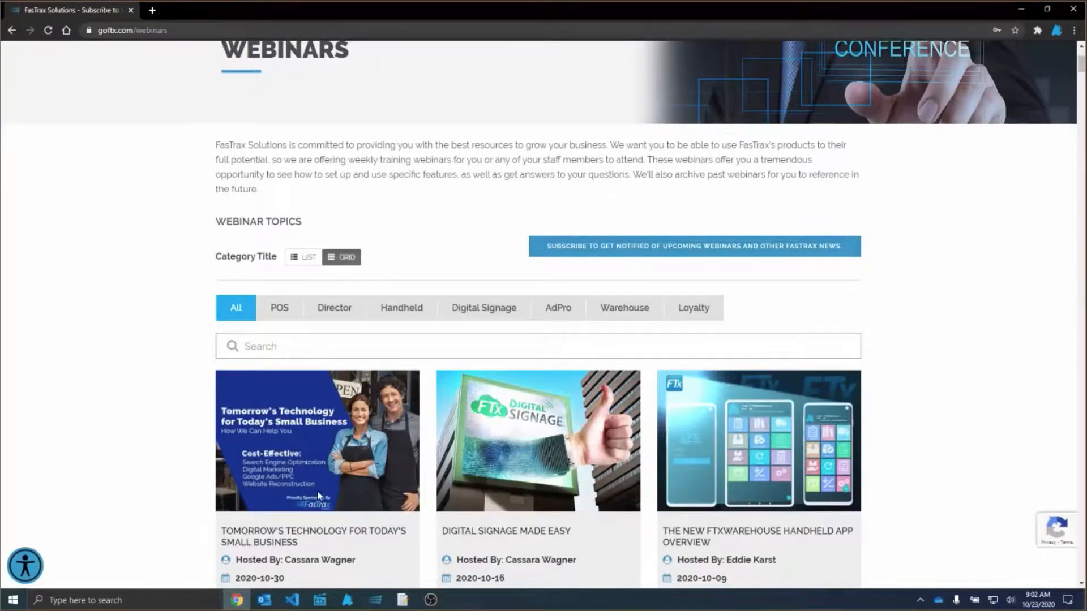
# Switch to the FasTrax Director window showing its Dashboard.
pyautogui.click(320, 601)
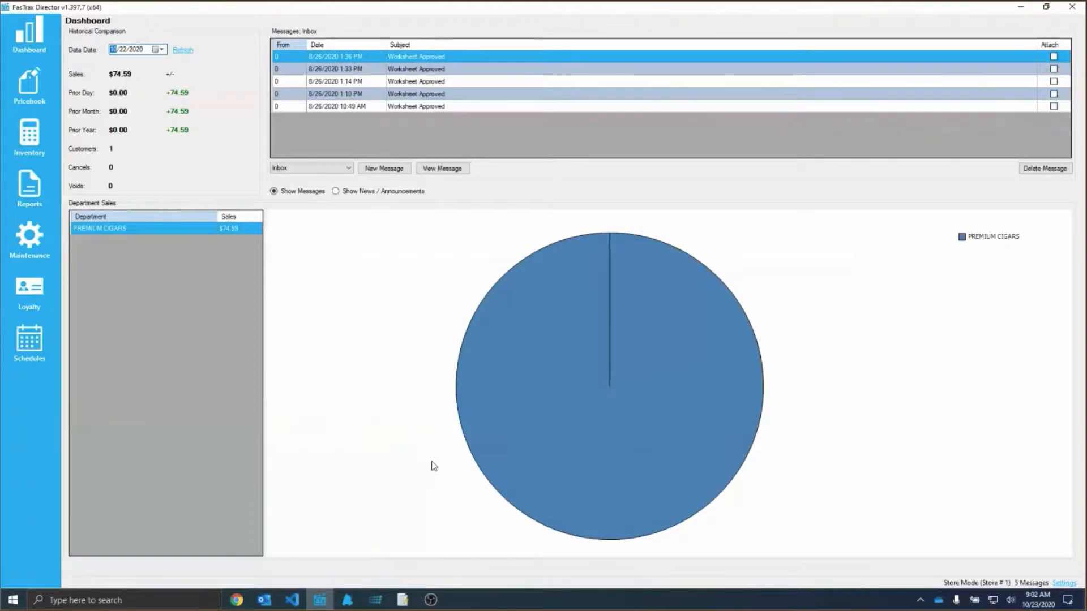
pyautogui.click(1065, 584)
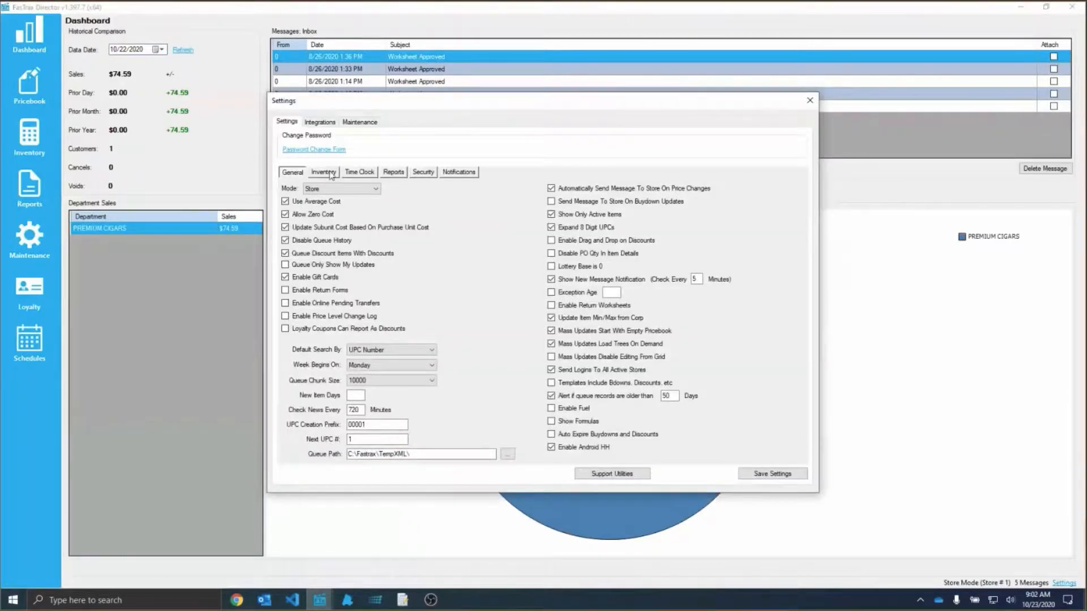
pyautogui.click(331, 173)
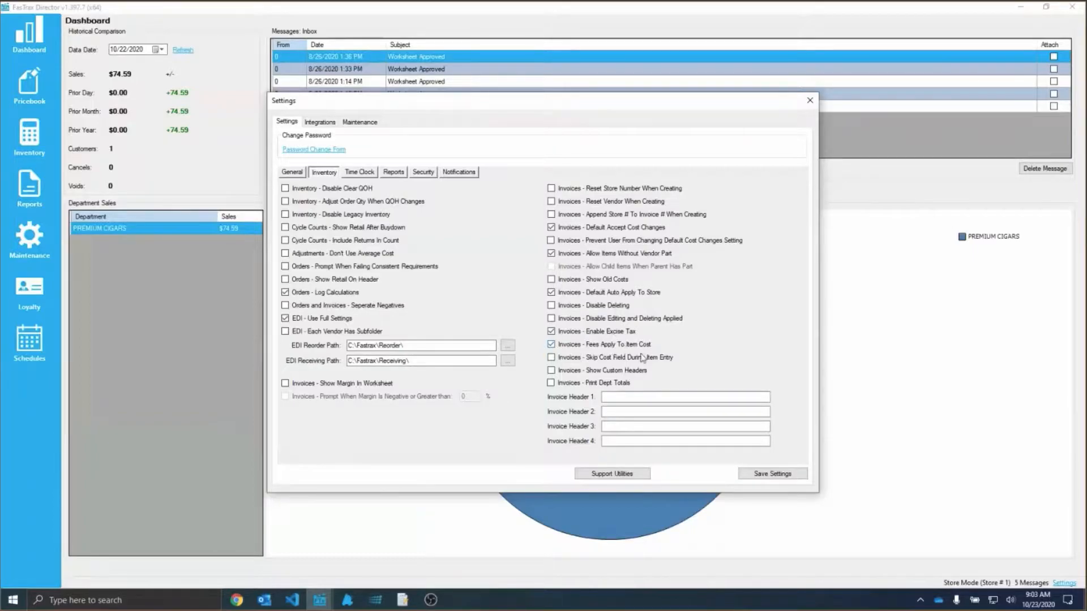
pyautogui.click(810, 102)
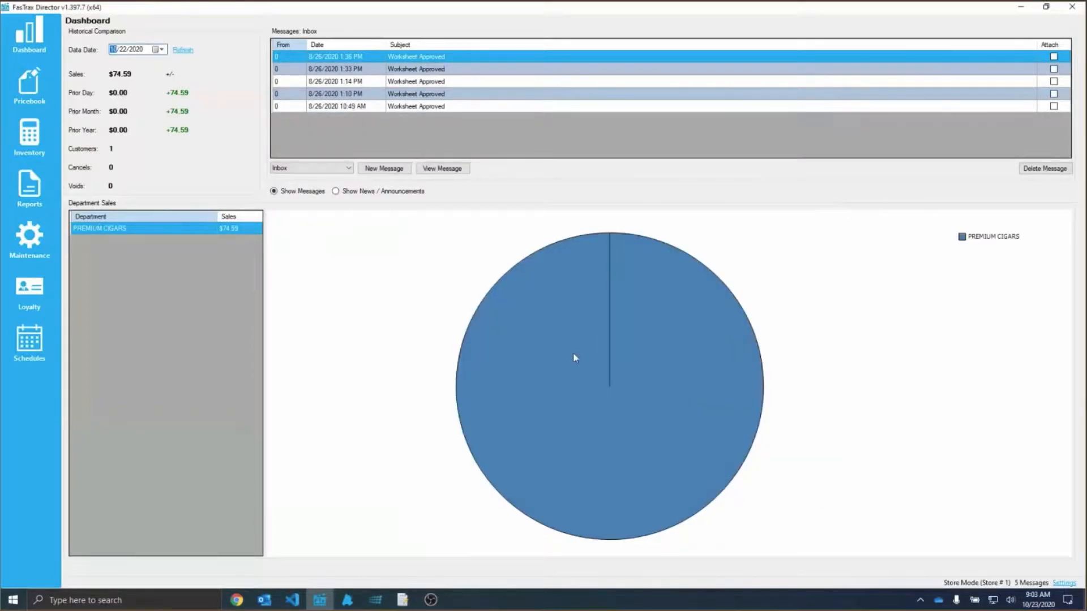
# Load Demo Vendor #1 from the Maintenance Vendors list.
pyautogui.click(43, 250)
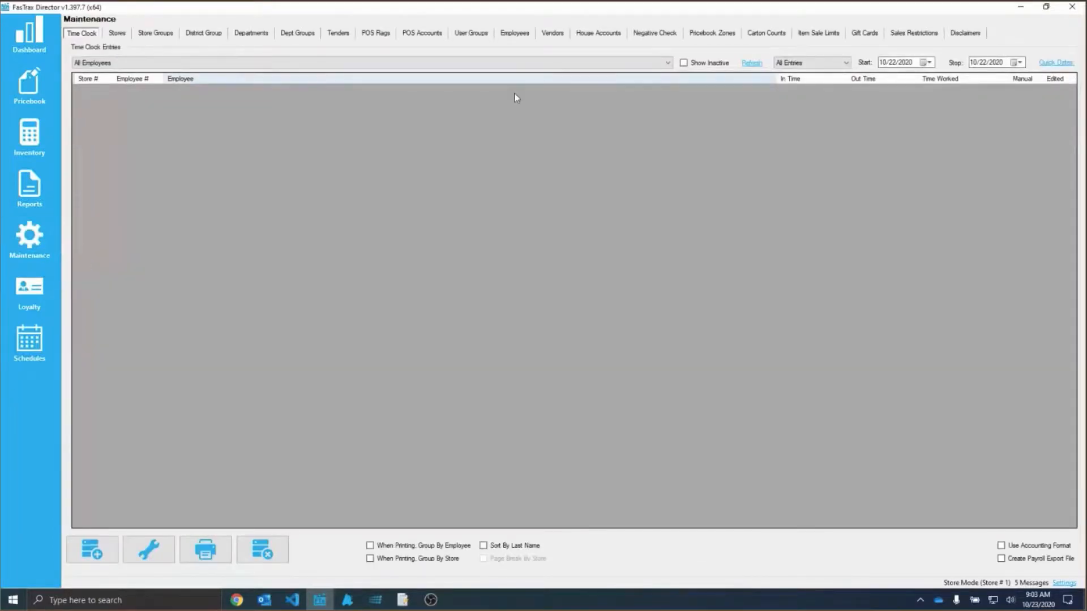
pyautogui.click(549, 36)
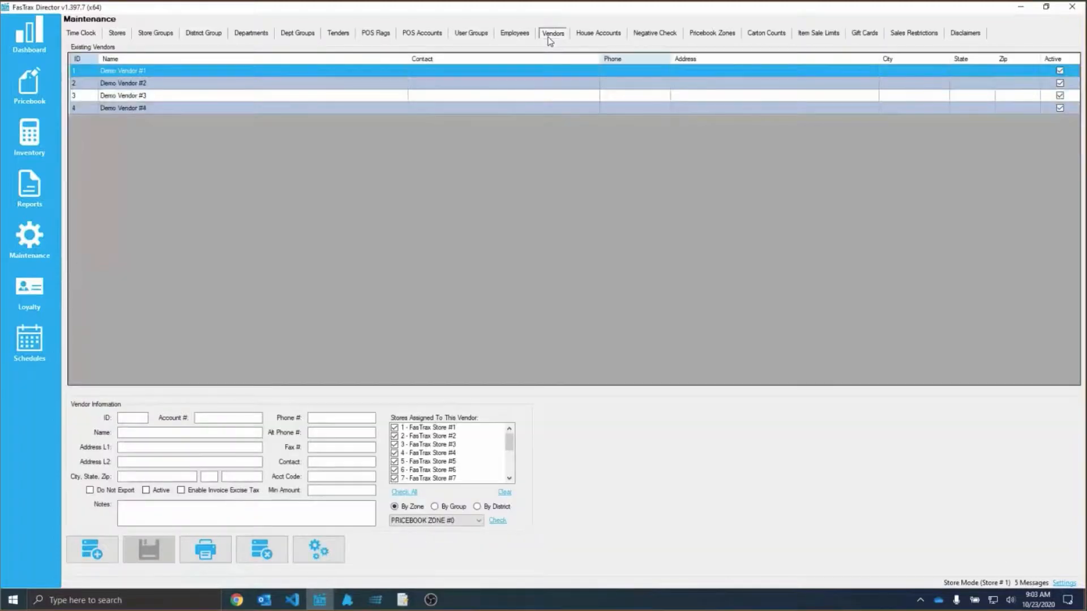
pyautogui.click(124, 72)
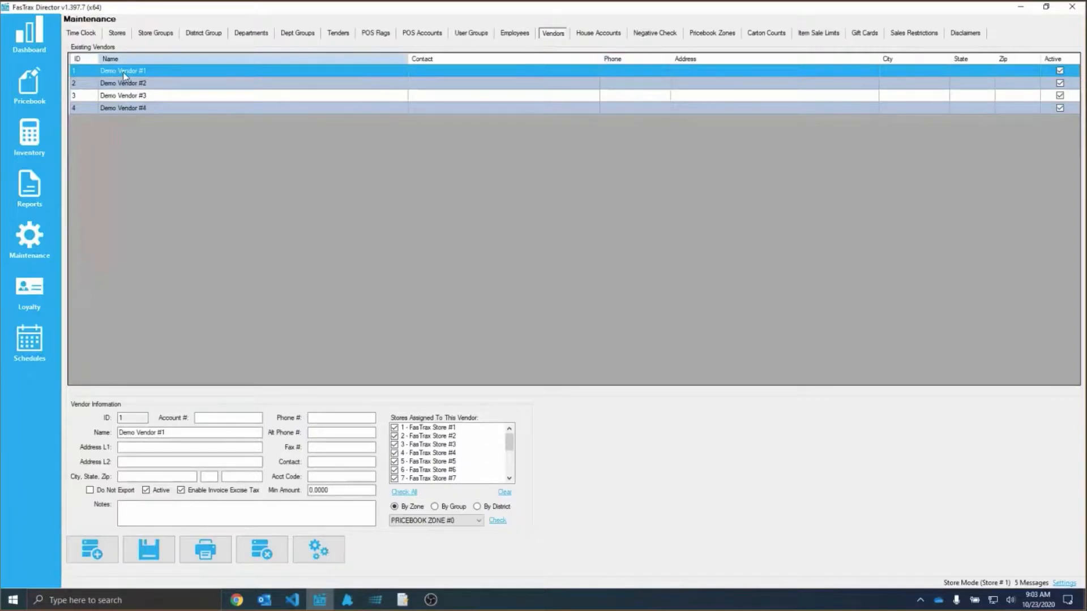
# Review Demo Vendor #1's ID, name, address, account code and 0.0000 minimum amount.
pyautogui.moveTo(138, 415); pyautogui.dragTo(115, 415)
pyautogui.moveTo(168, 432); pyautogui.dragTo(95, 439)
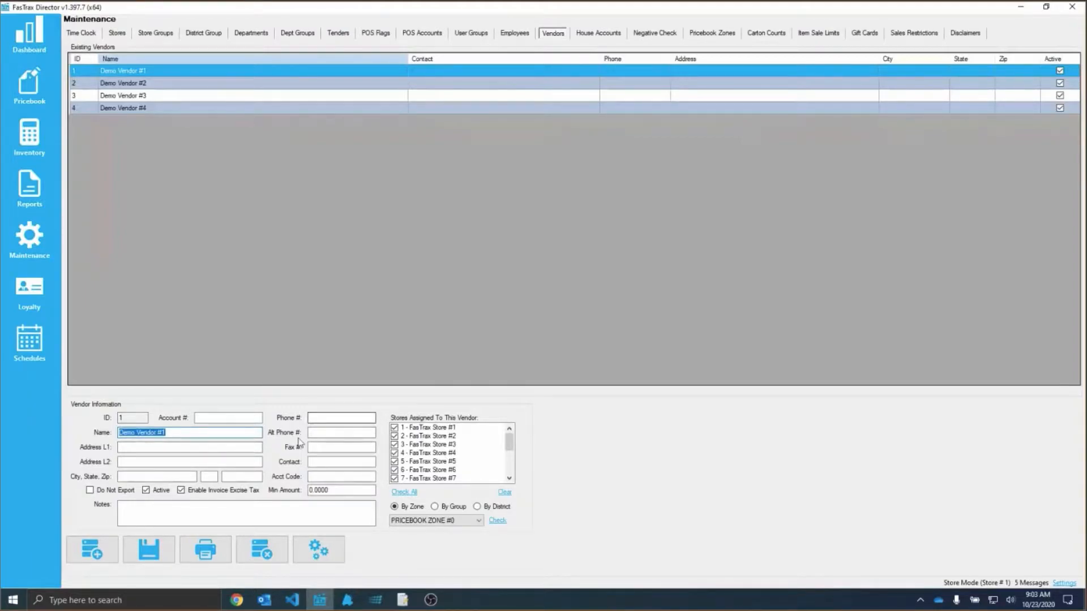
pyautogui.click(149, 447)
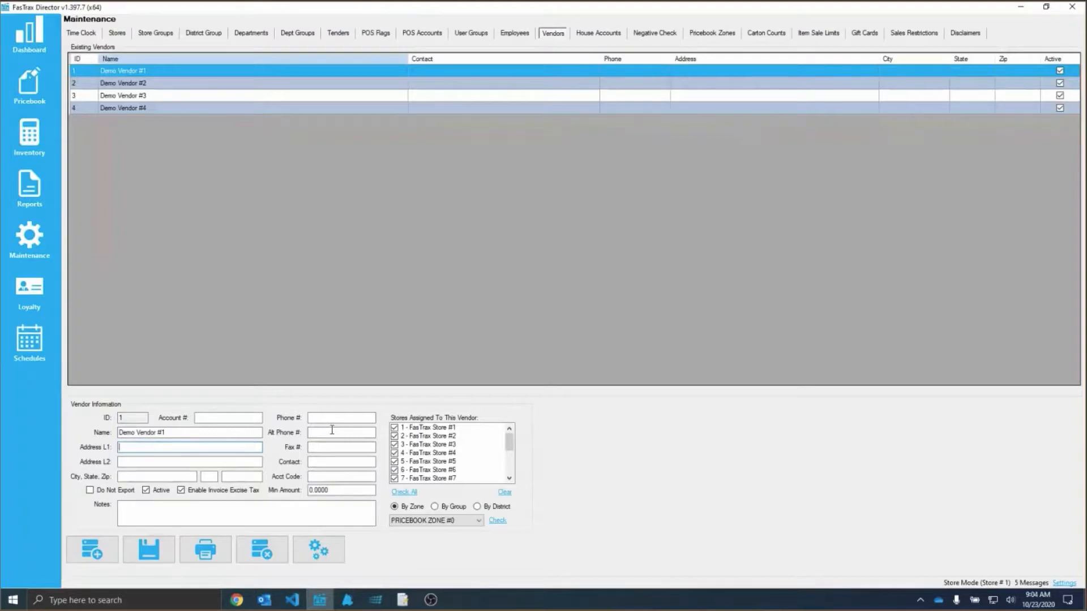
pyautogui.click(333, 475)
pyautogui.moveTo(341, 492); pyautogui.dragTo(310, 493)
# Keep Store #1's 10.0000 excise tax named Test, uncheck Charge Excise Tax On Fees, and save.
pyautogui.click(122, 35)
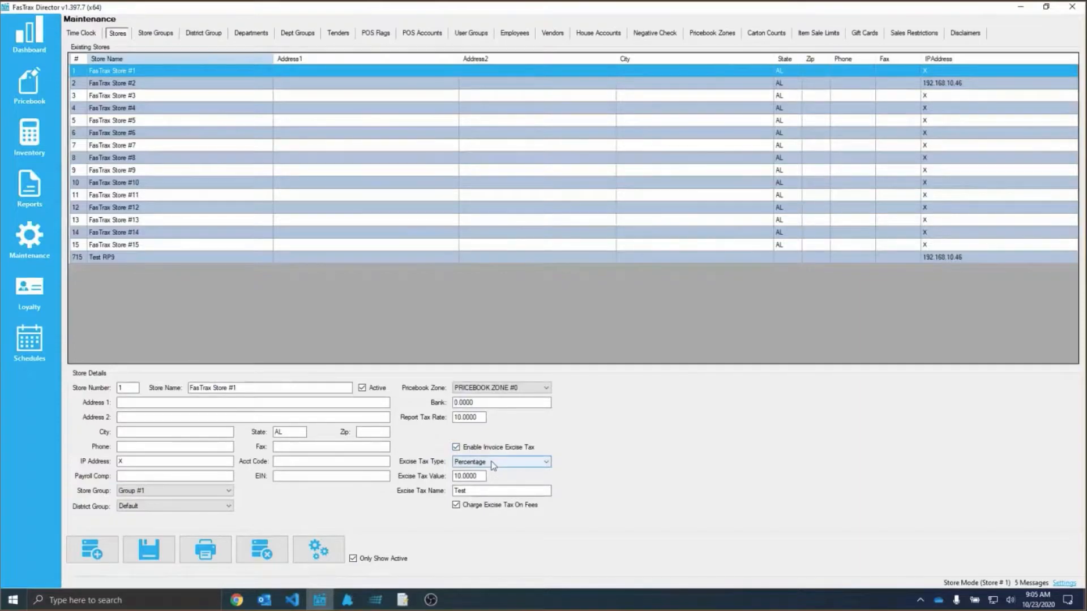
pyautogui.moveTo(482, 476); pyautogui.dragTo(430, 478)
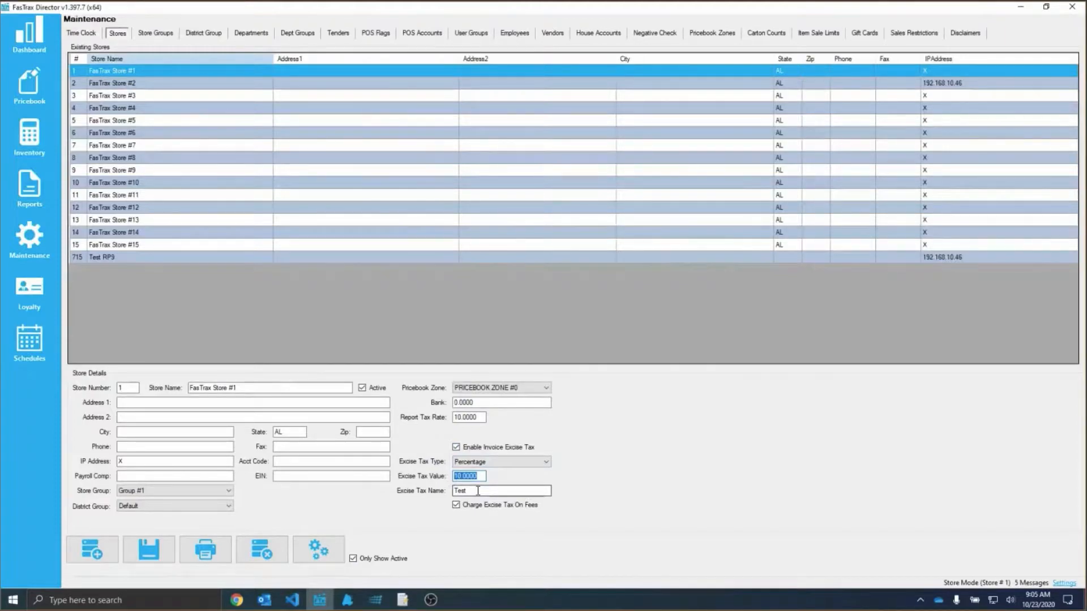
pyautogui.moveTo(470, 490); pyautogui.dragTo(454, 497)
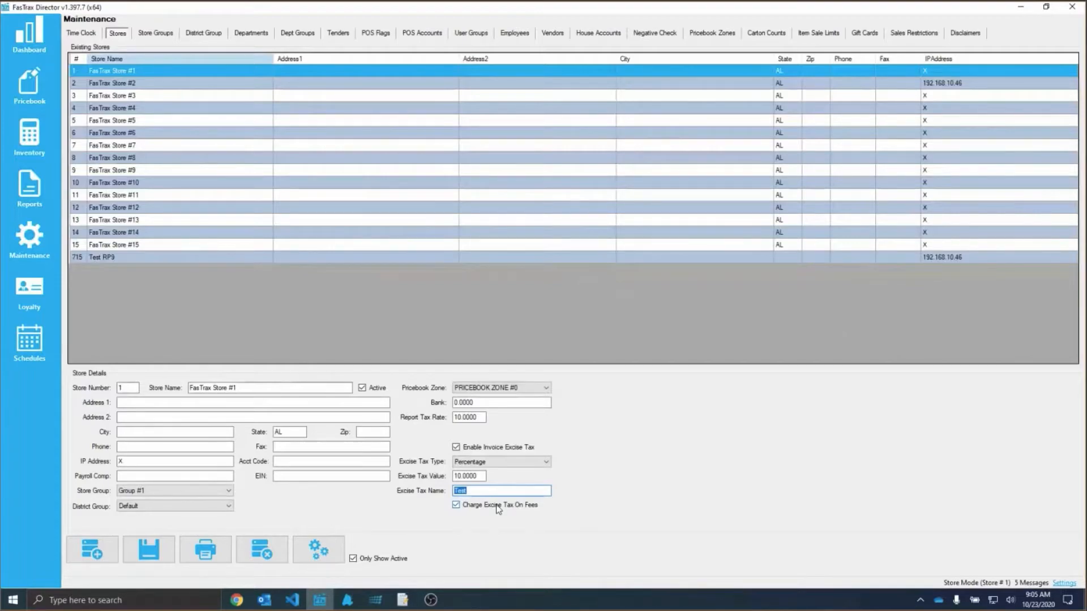
pyautogui.hotkey('shift', 'Tab')
pyautogui.click(457, 506)
pyautogui.click(157, 559)
pyautogui.click(233, 35)
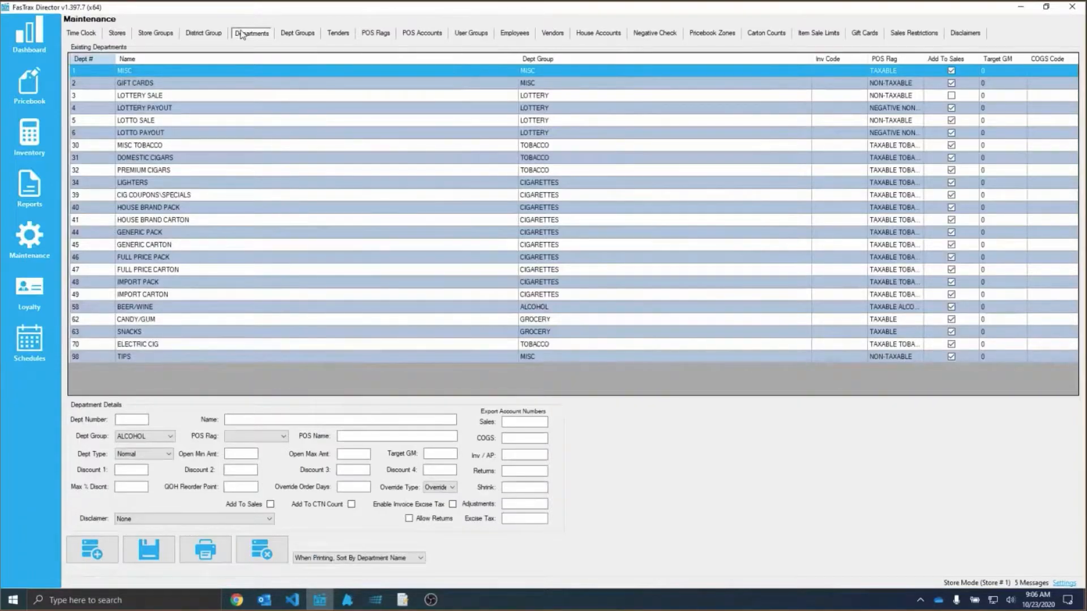
pyautogui.click(173, 172)
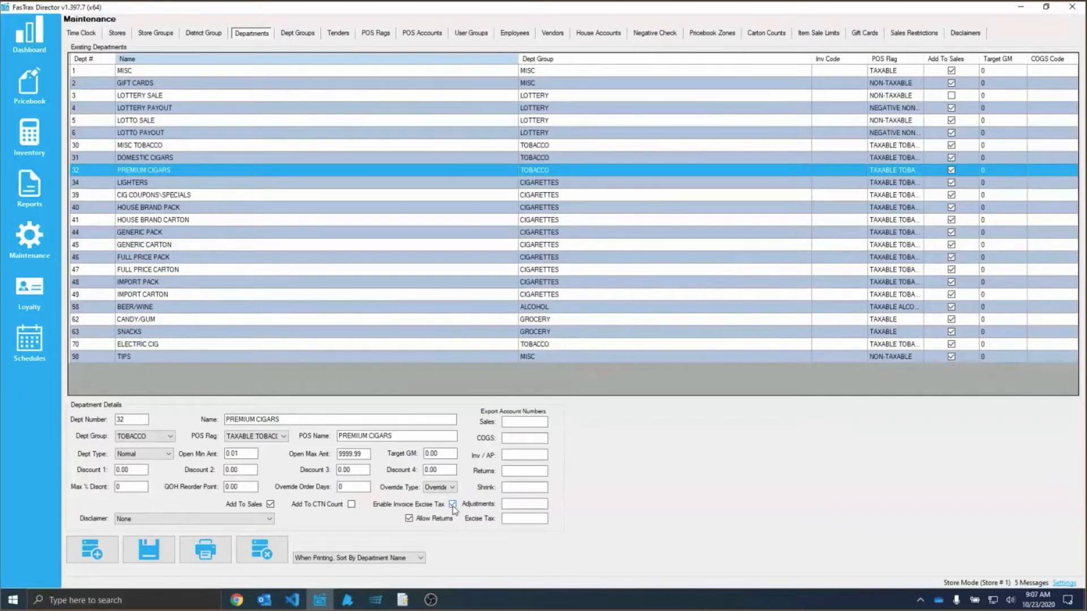
pyautogui.click(182, 286)
pyautogui.click(352, 503)
pyautogui.click(452, 504)
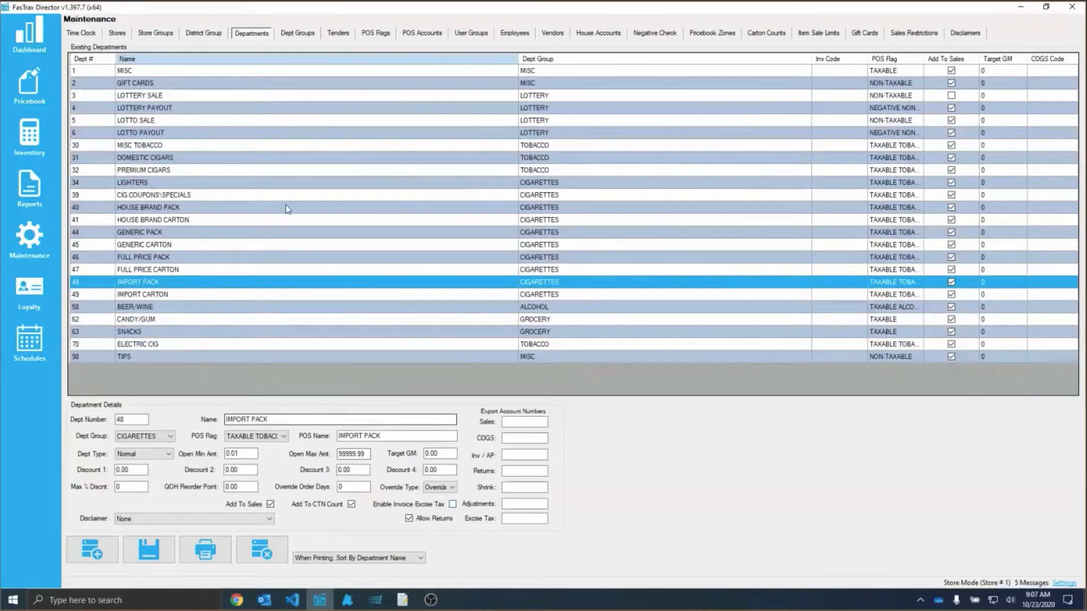
pyautogui.click(117, 34)
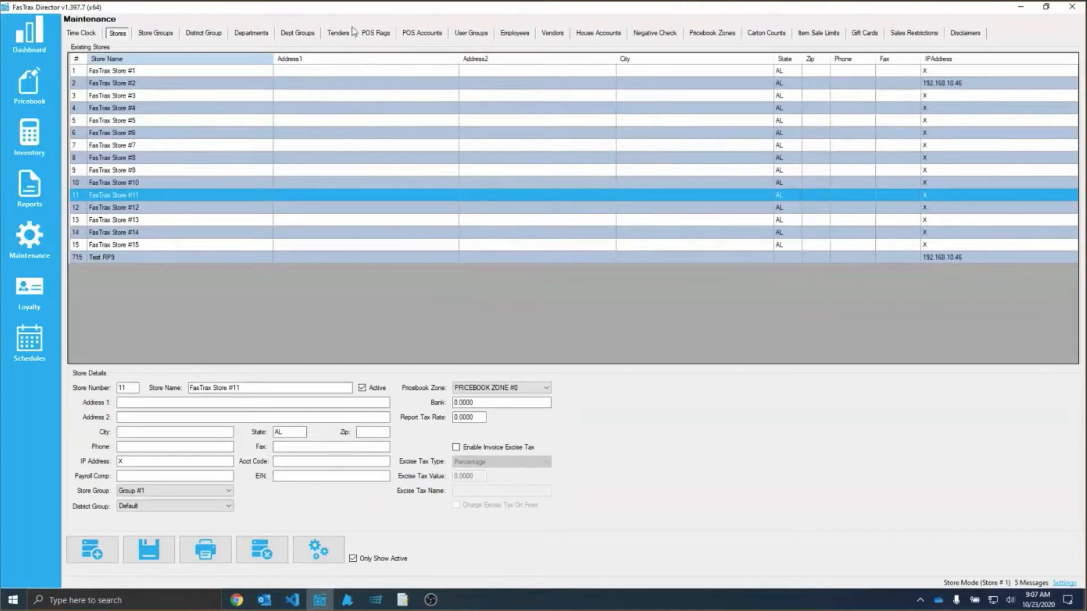
# Return to the Departments list showing IMPORT PACK with invoice excise tax unchecked.
pyautogui.click(249, 36)
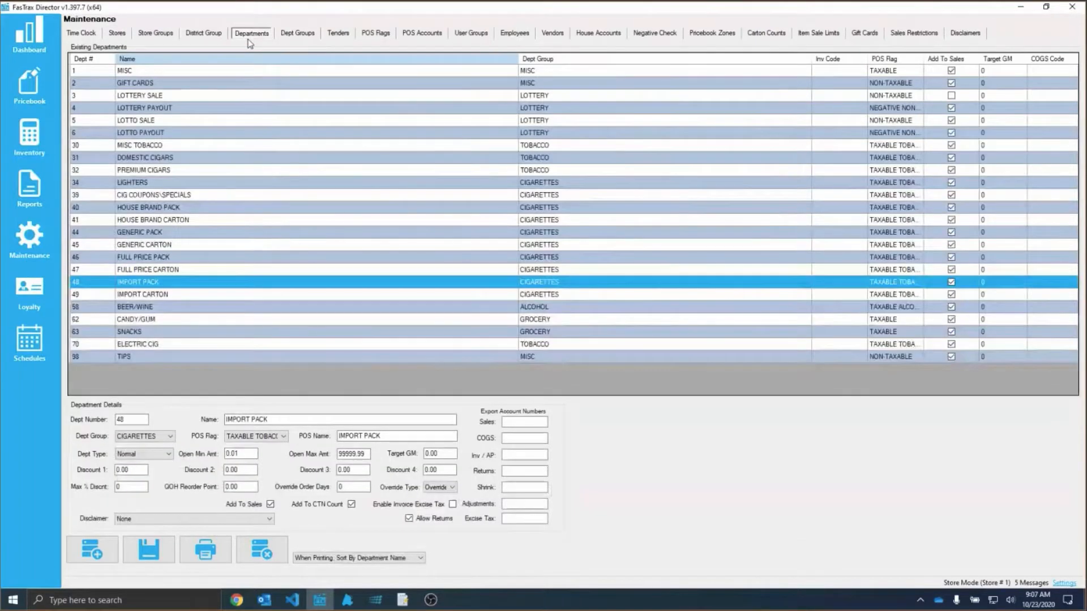
# Look up UPC 123 in the Pricebook to load WINSTON FF KS BX PK.
pyautogui.click(36, 84)
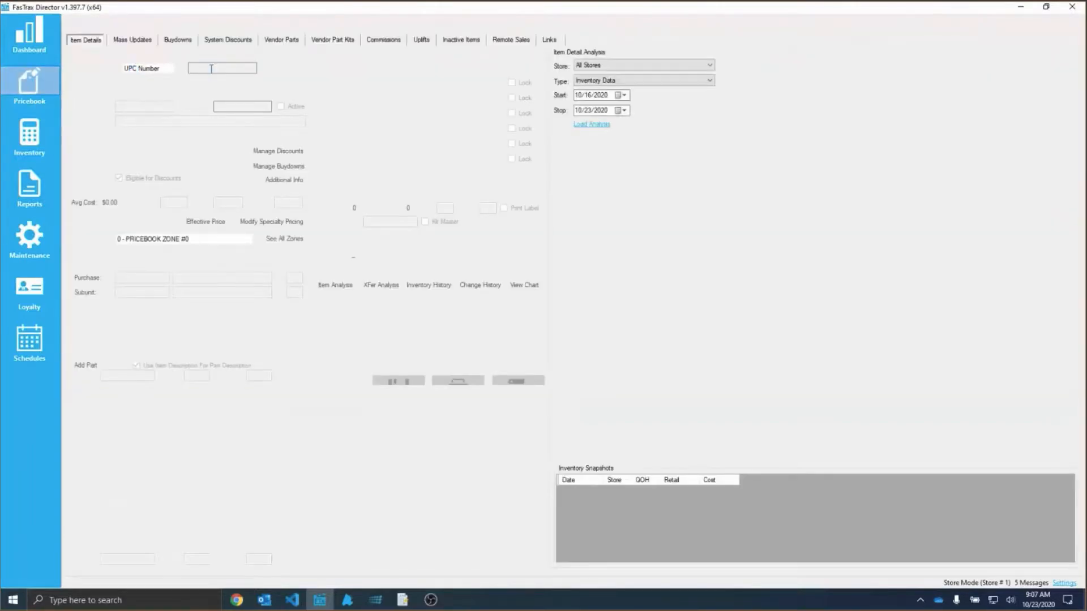
pyautogui.write('123123')
pyautogui.press('Return')
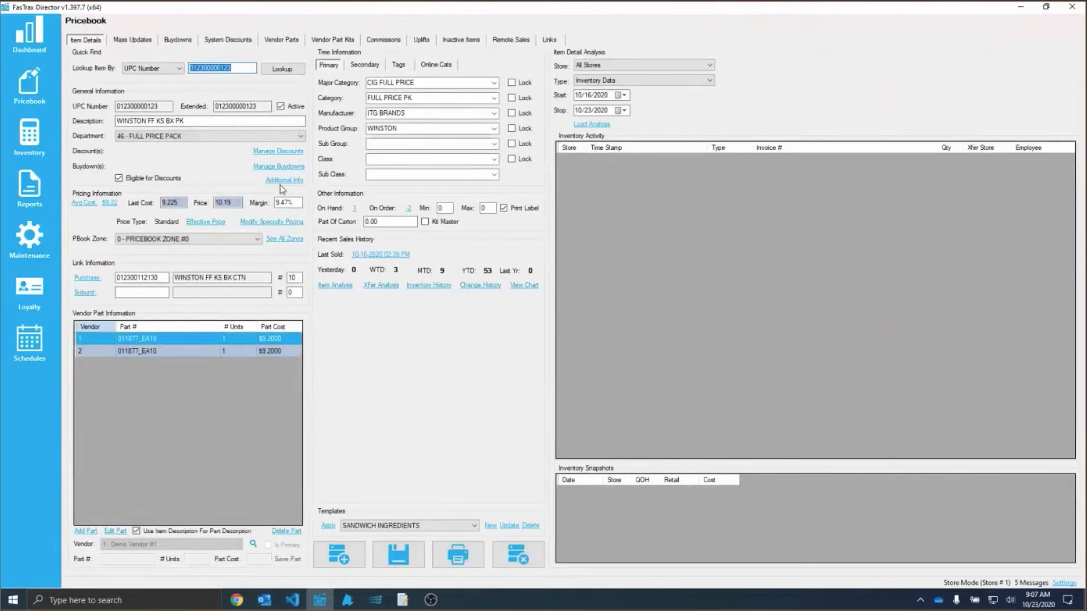
# Check Override Dept Excise Tax Flag in WINSTON FF KS BX PK's Additional Info window.
pyautogui.click(285, 180)
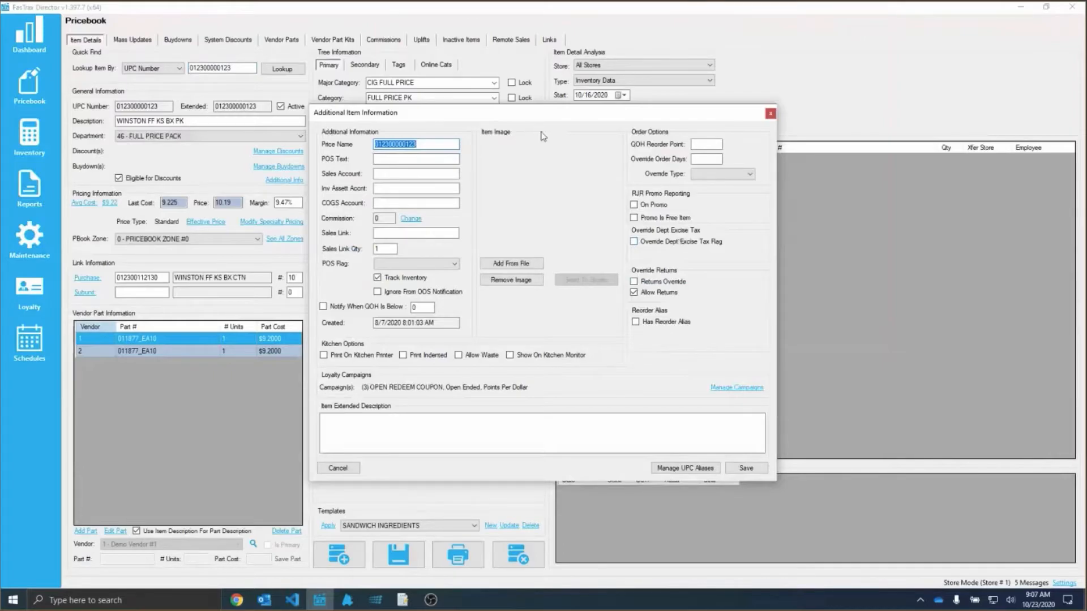
pyautogui.moveTo(517, 117); pyautogui.dragTo(614, 96)
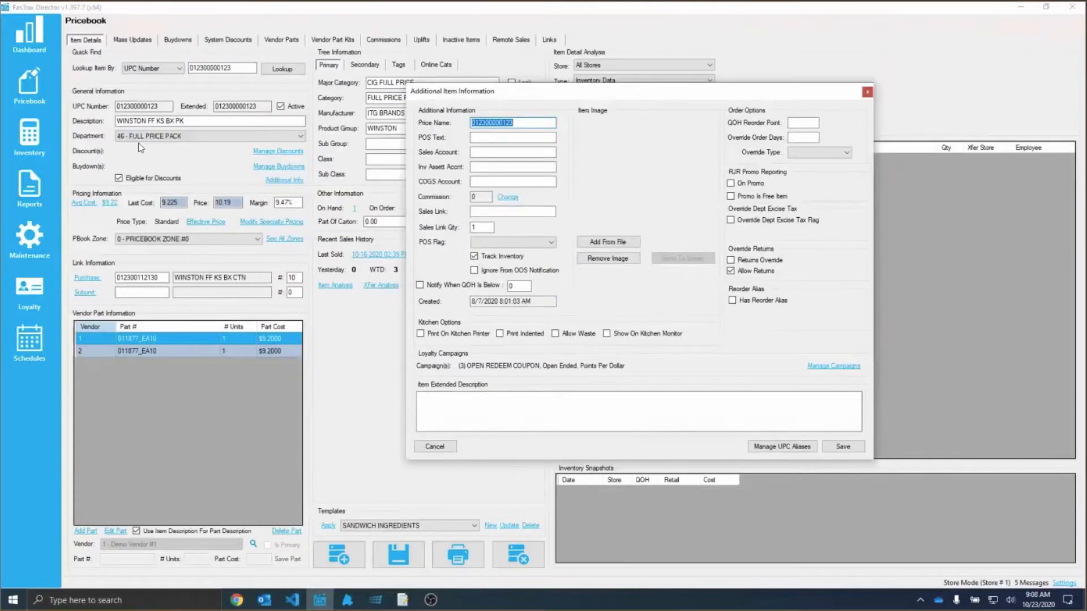
pyautogui.click(769, 226)
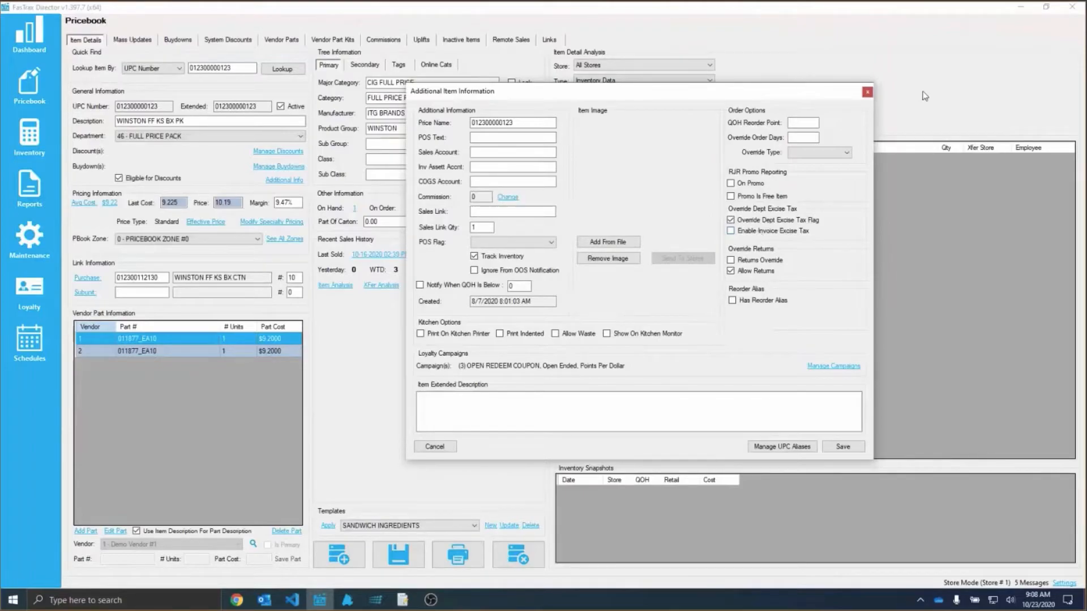
# Close the Additional Item Information window.
pyautogui.click(867, 92)
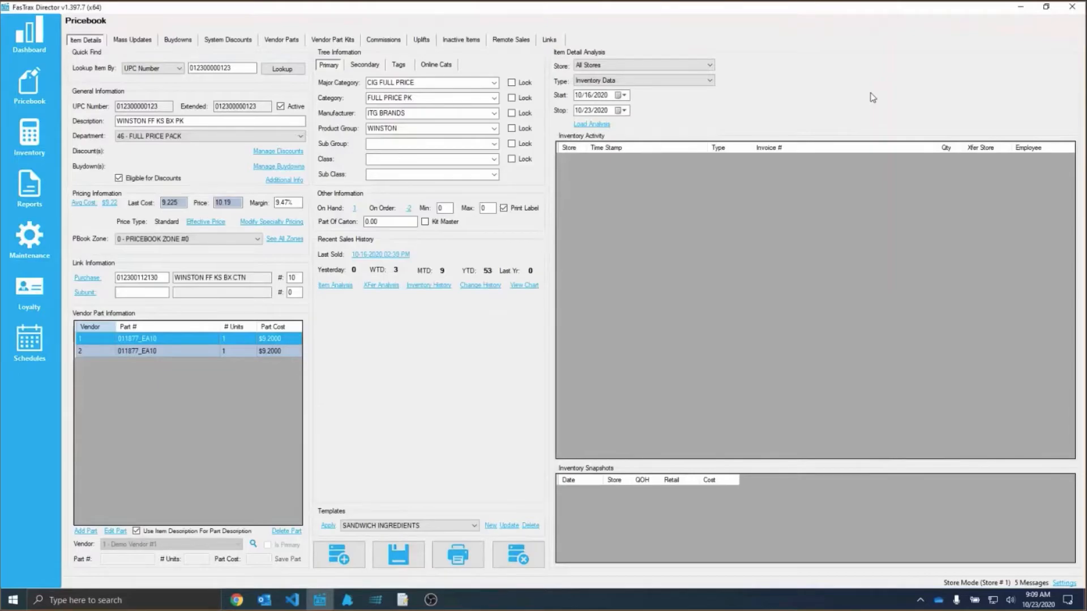
# Start a new Inventory Receiving invoice for FasTrax Store #1 and Demo Vendor #2.
pyautogui.click(32, 139)
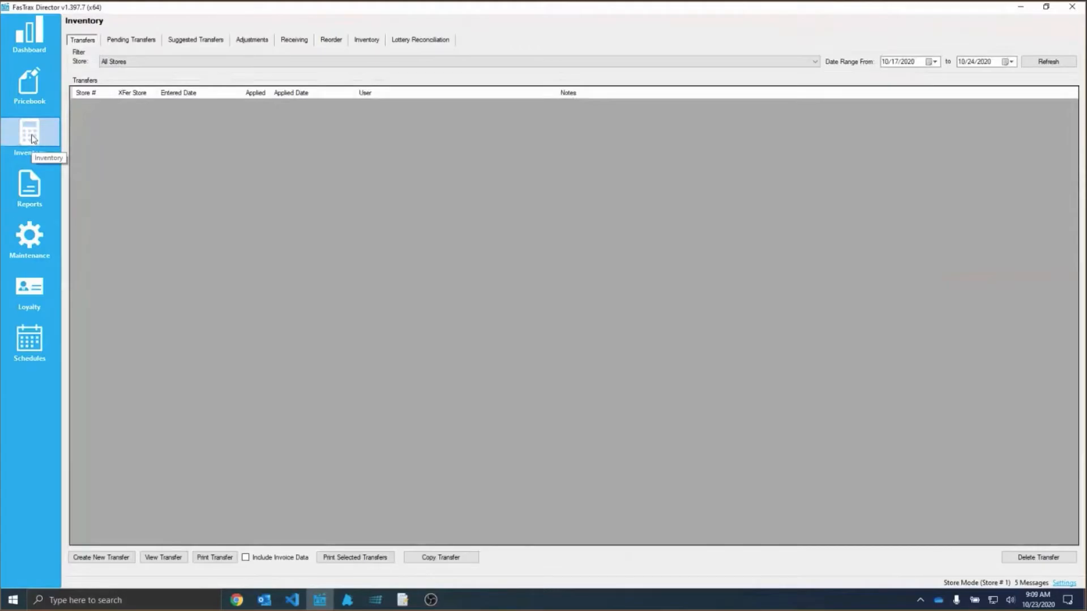
pyautogui.click(294, 40)
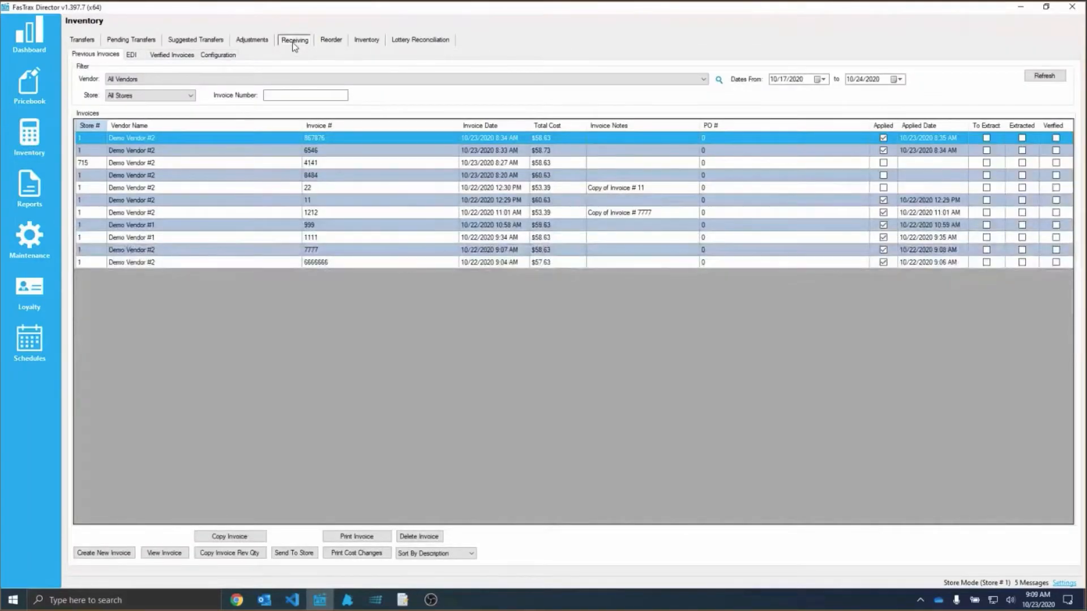
pyautogui.click(107, 554)
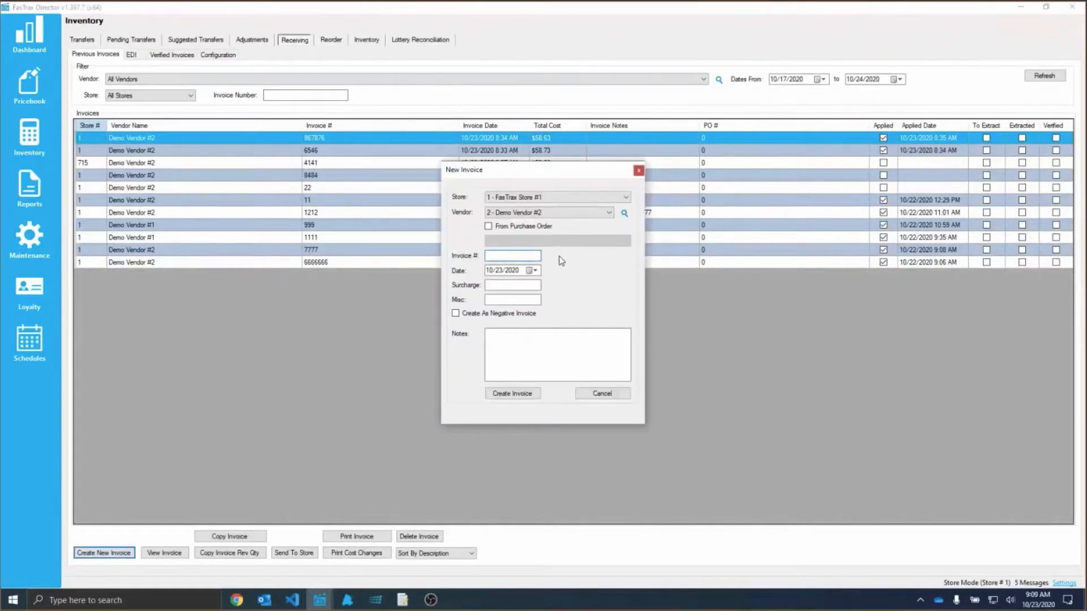
# Create invoice 523523 and add vendor part 268649, quantity 1 at 52.39 cost.
pyautogui.write('523523')
pyautogui.click(512, 393)
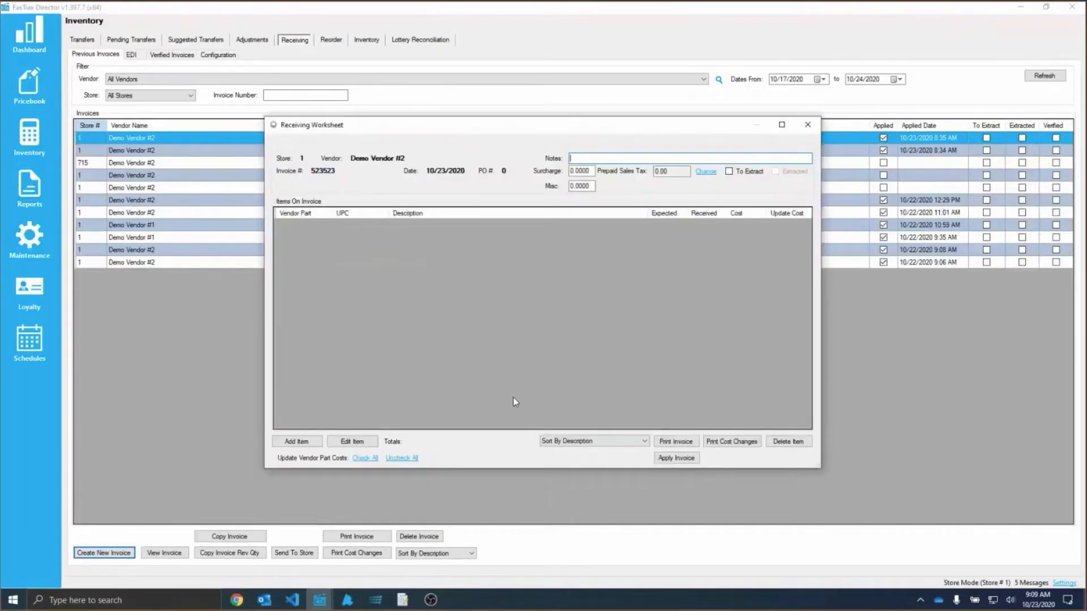
pyautogui.click(300, 441)
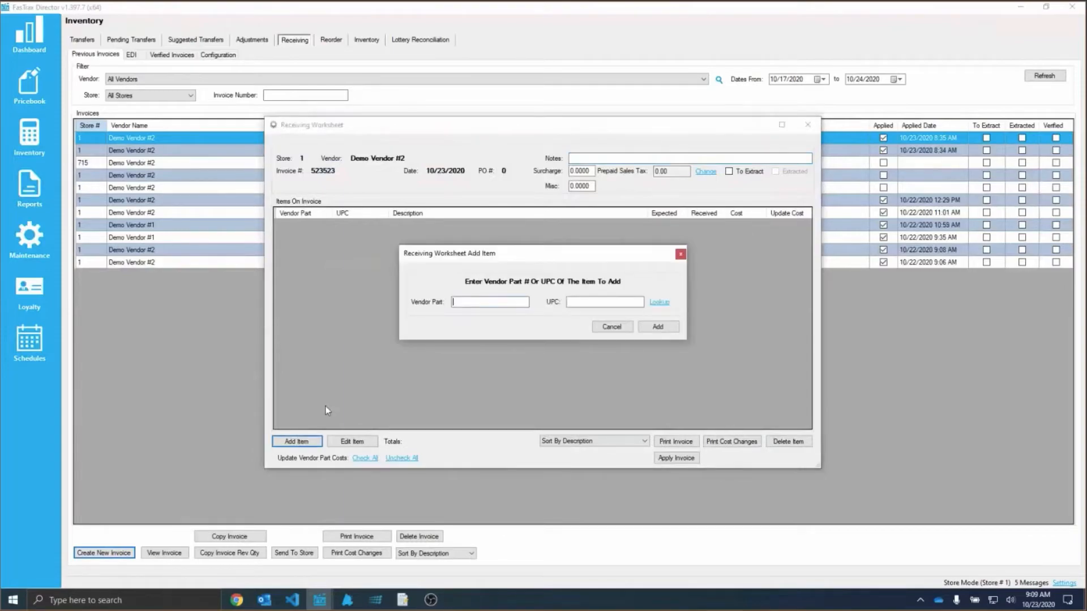
pyautogui.write('268649')
pyautogui.press('Return')
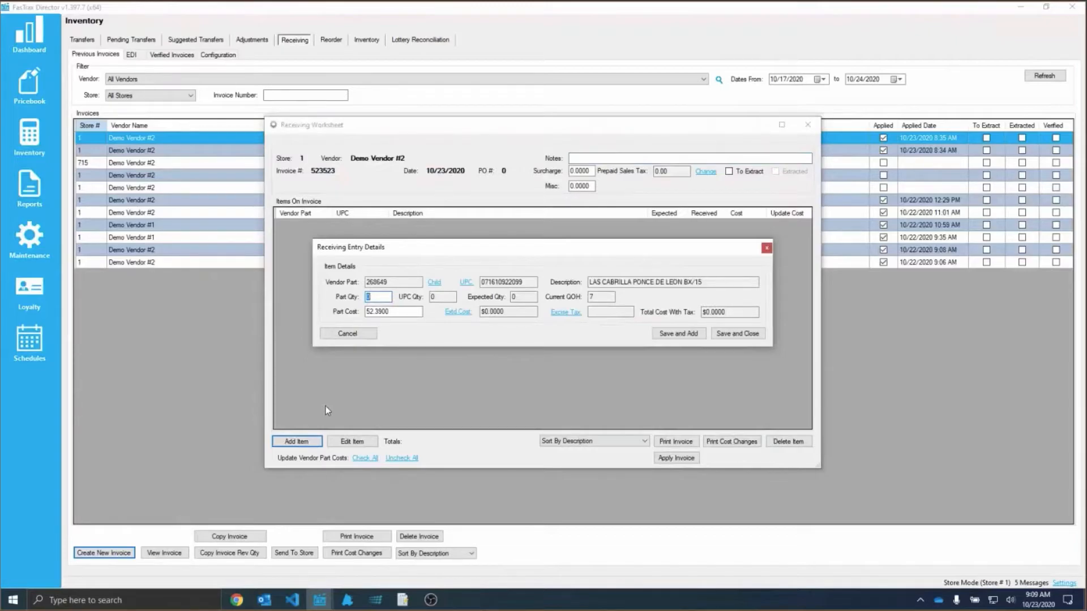
pyautogui.write('1')
pyautogui.click(398, 312)
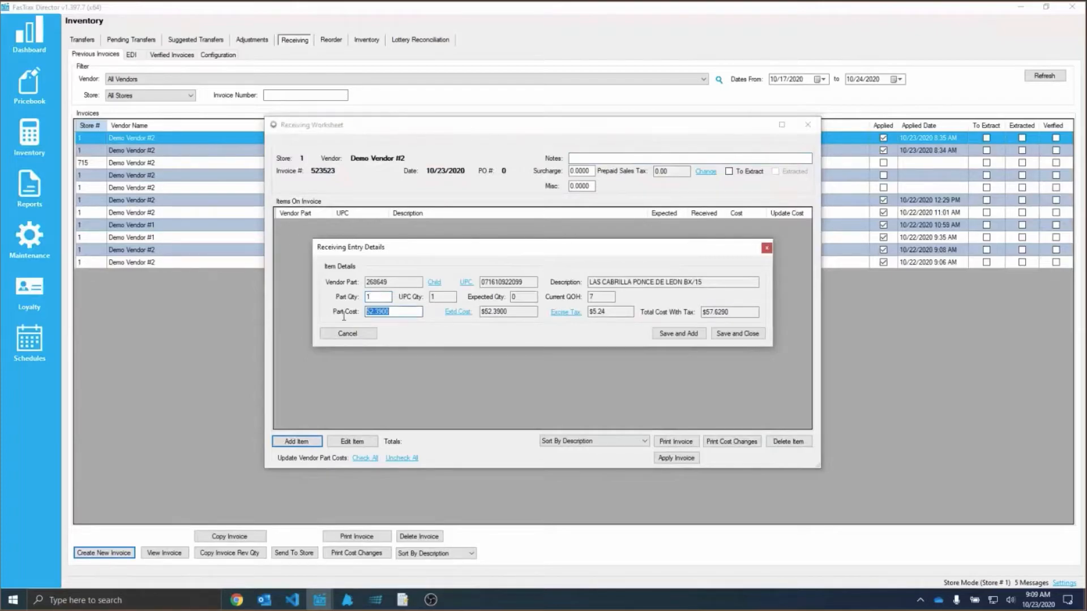
pyautogui.press('Tab')
pyautogui.press('Tab')
pyautogui.press('Tab')
pyautogui.click(746, 335)
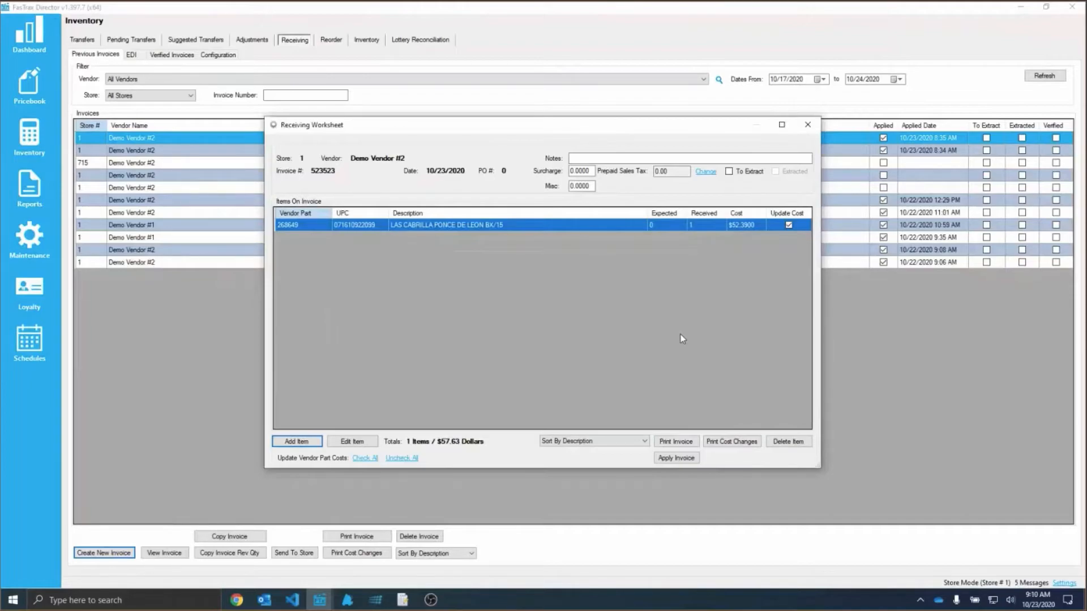
# Preview invoice 523523's detail report to confirm the $5.24 excise tax, then close the Receiving Worksheet.
pyautogui.click(674, 442)
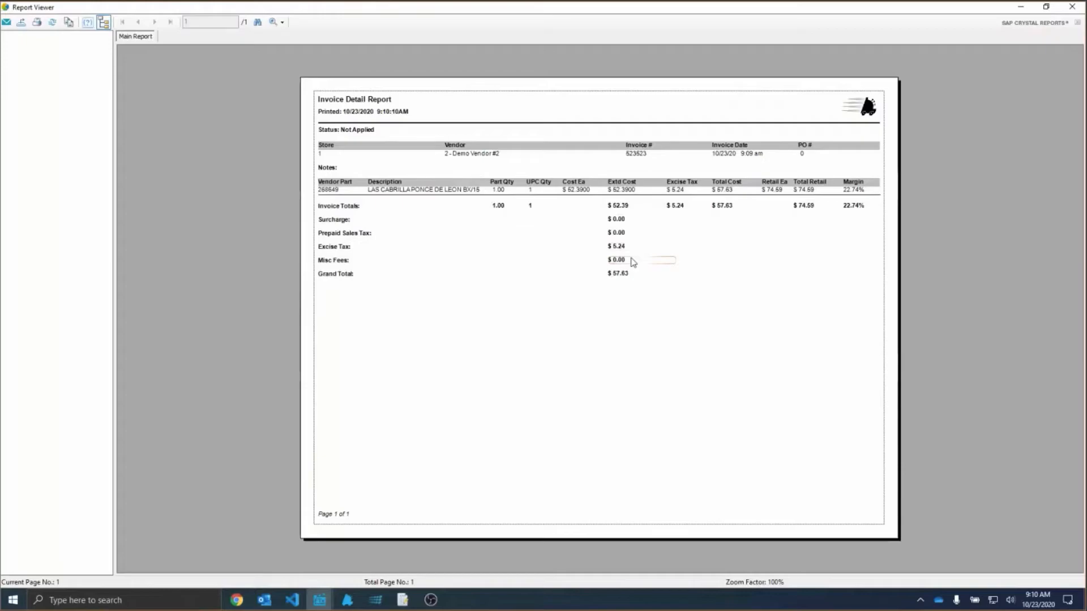
pyautogui.click(1067, 8)
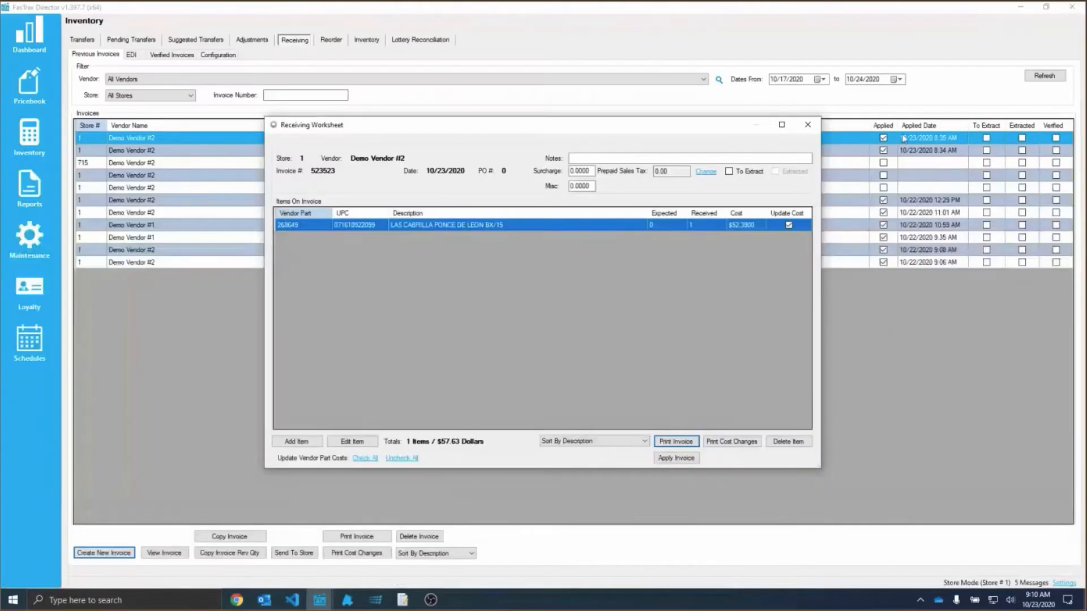
pyautogui.click(815, 121)
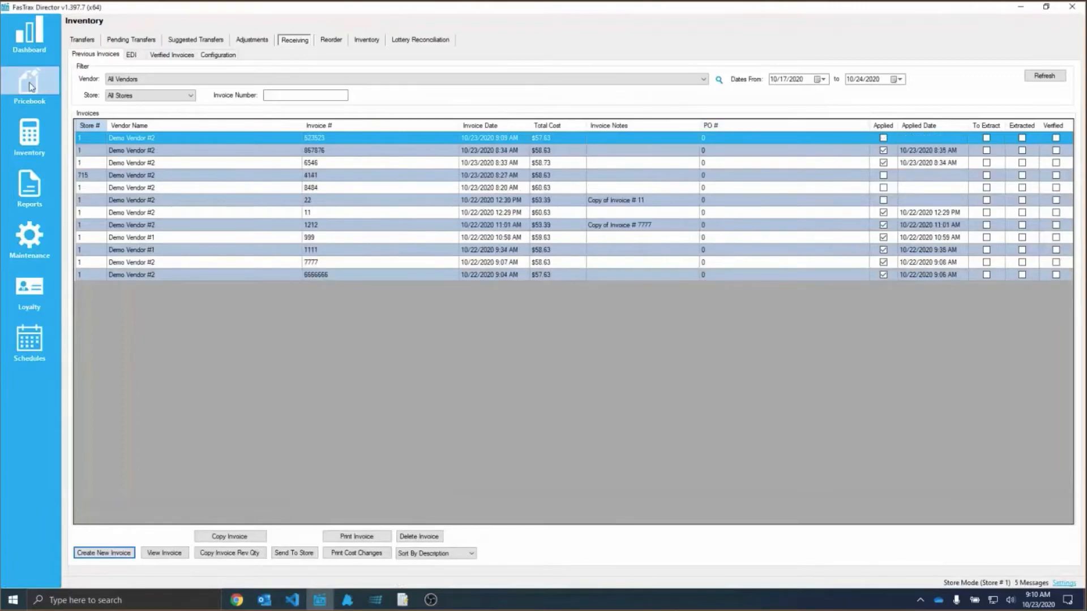
# Find the LAS CABRILLA PONCE DE LEON BX/15 item in Pricebook by vendor part 268649.
pyautogui.click(49, 85)
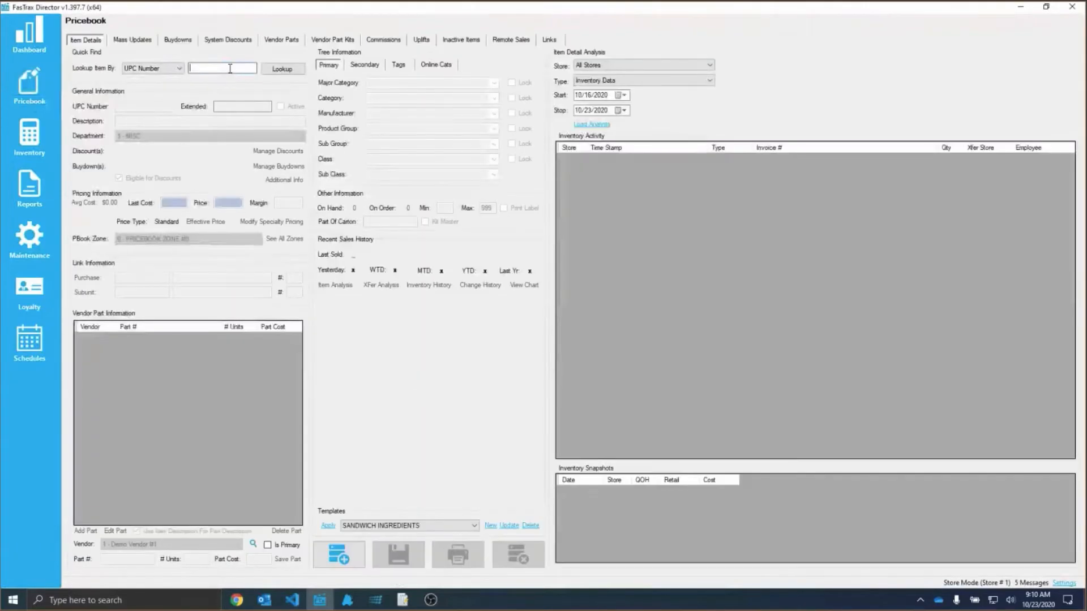
pyautogui.write('268649')
pyautogui.click(164, 69)
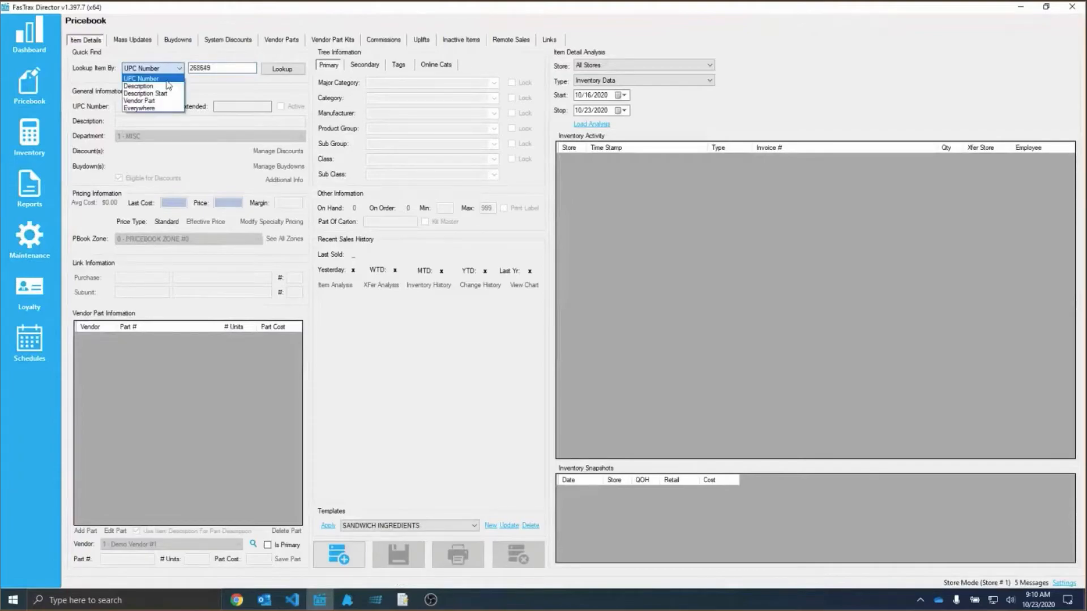
pyautogui.click(138, 100)
pyautogui.click(282, 69)
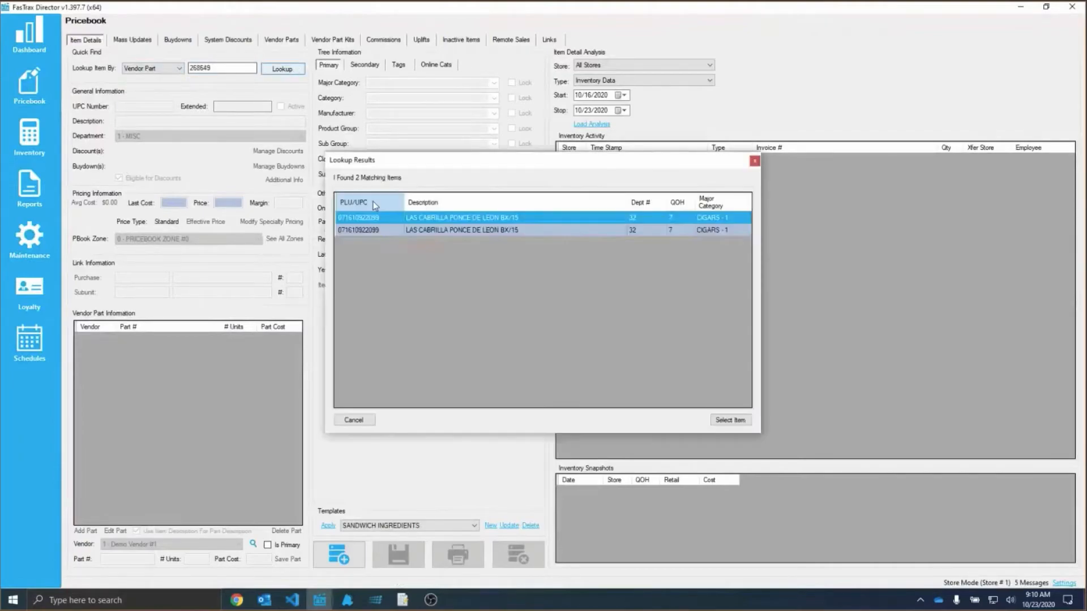
pyautogui.doubleClick(365, 218)
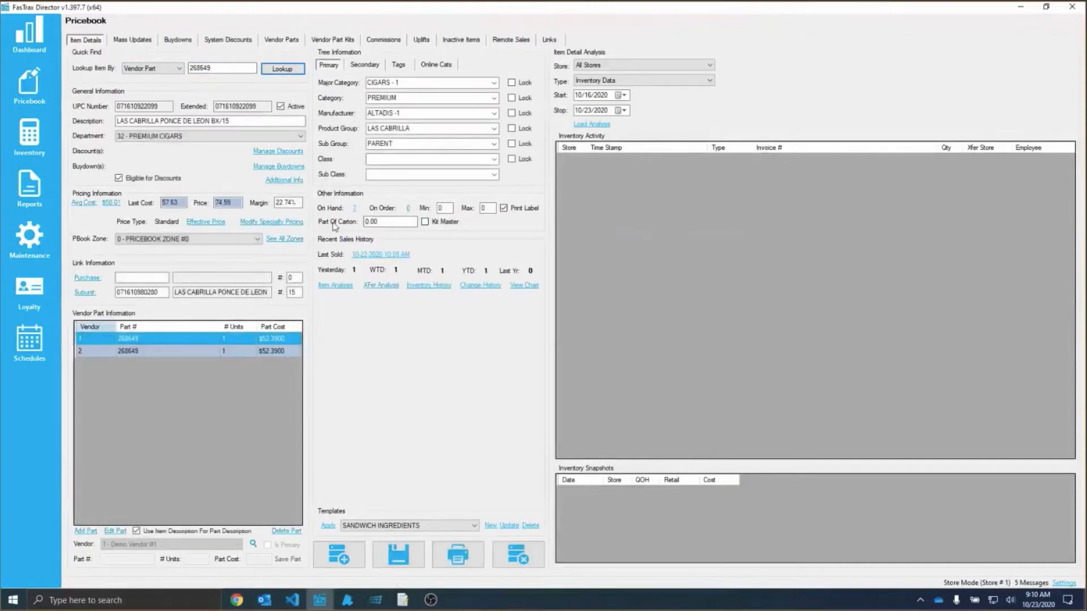
# Change the item's last cost from 57.63 to 52.39 and save it.
pyautogui.moveTo(183, 205); pyautogui.dragTo(149, 207)
pyautogui.write('52.39')
pyautogui.click(399, 559)
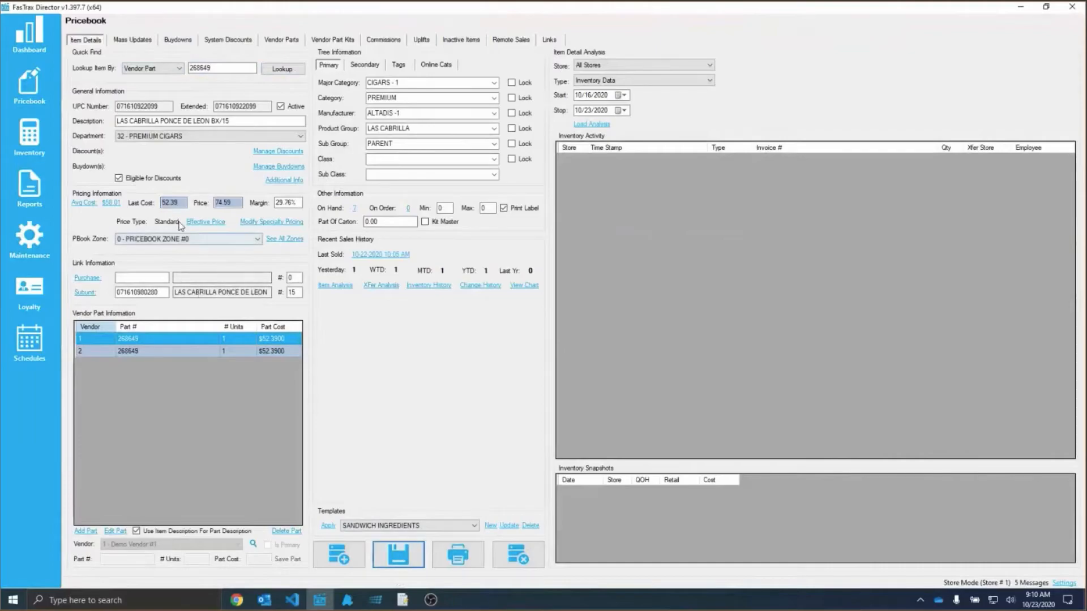
pyautogui.click(47, 132)
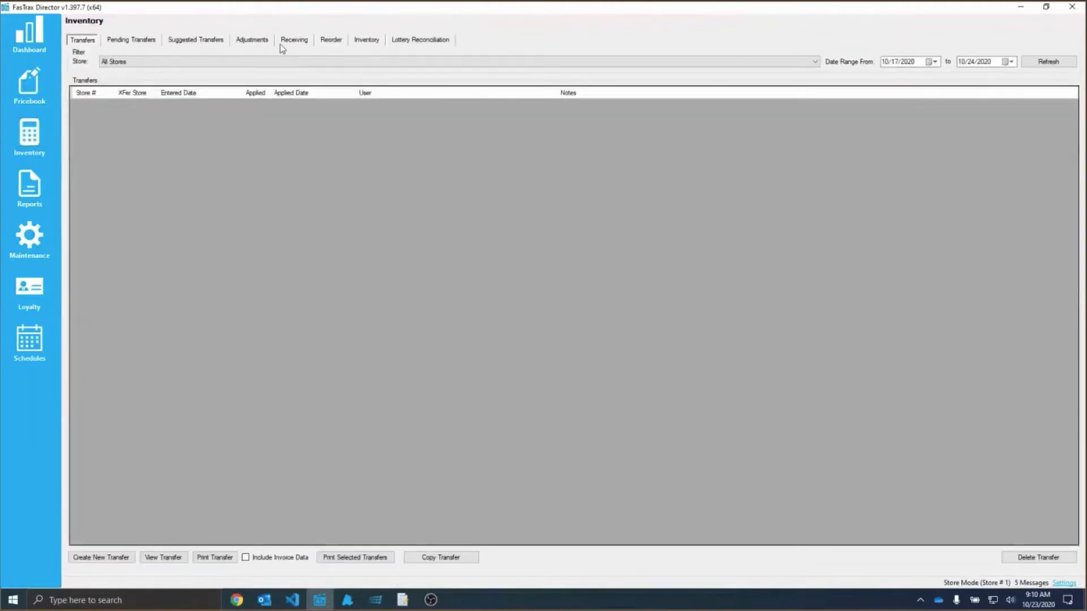
# Create a new receiving invoice numbered 546546.
pyautogui.click(298, 42)
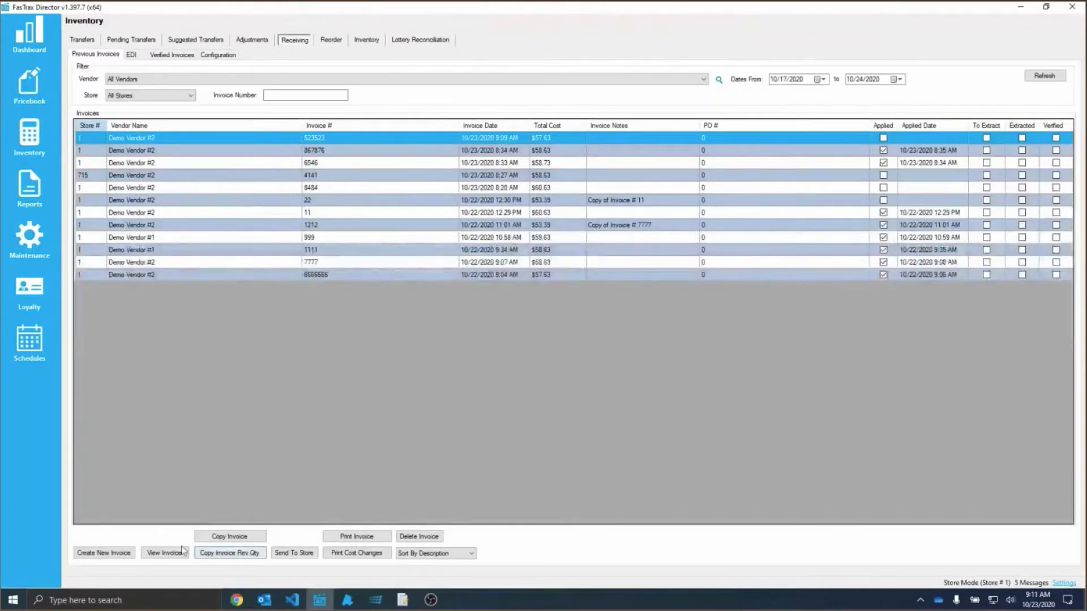
pyautogui.click(114, 553)
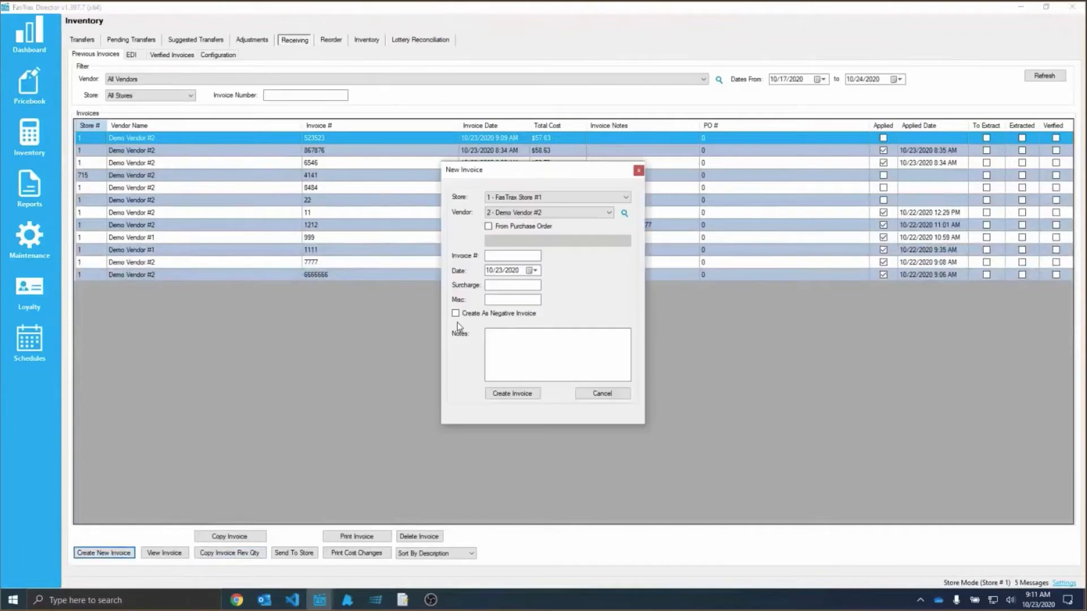
pyautogui.click(510, 260)
pyautogui.write('546546')
pyautogui.click(512, 393)
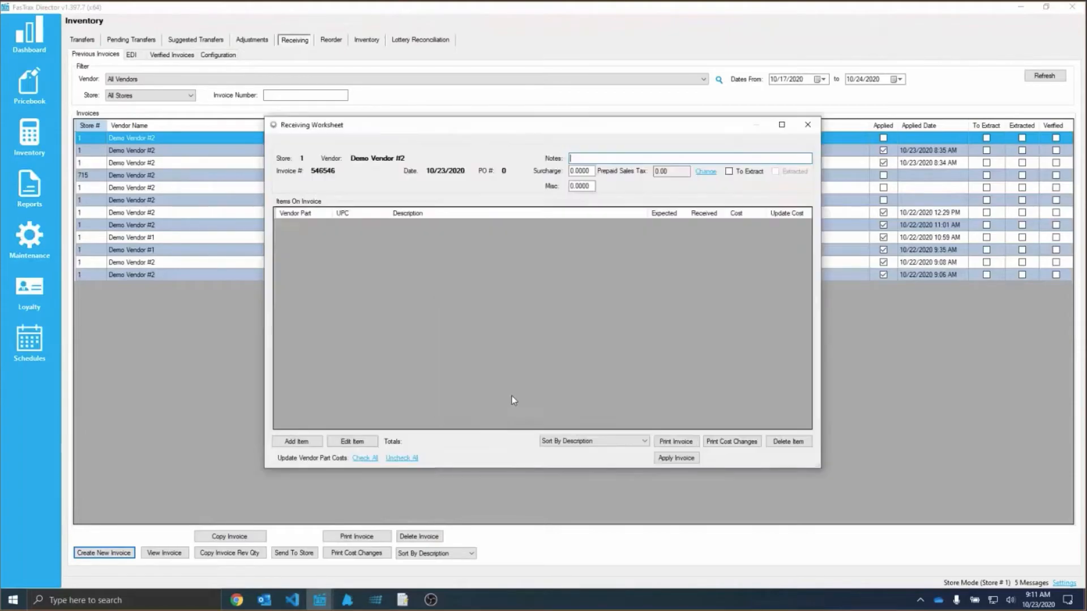
# Add vendor part 268649 (LAS CABRILLA) to invoice 546546.
pyautogui.click(302, 440)
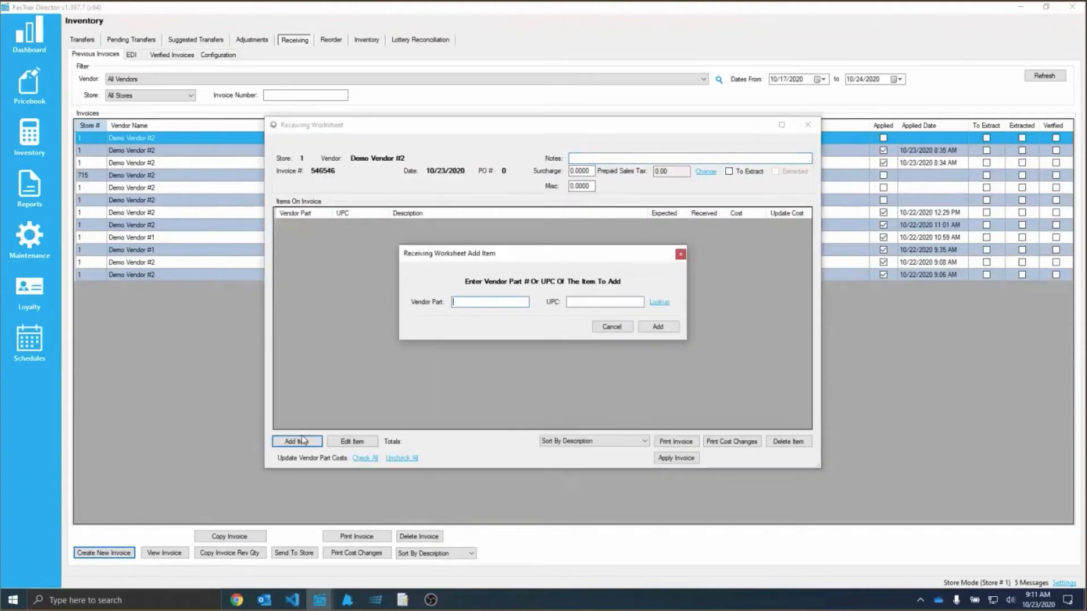
pyautogui.write('268649')
pyautogui.press('Return')
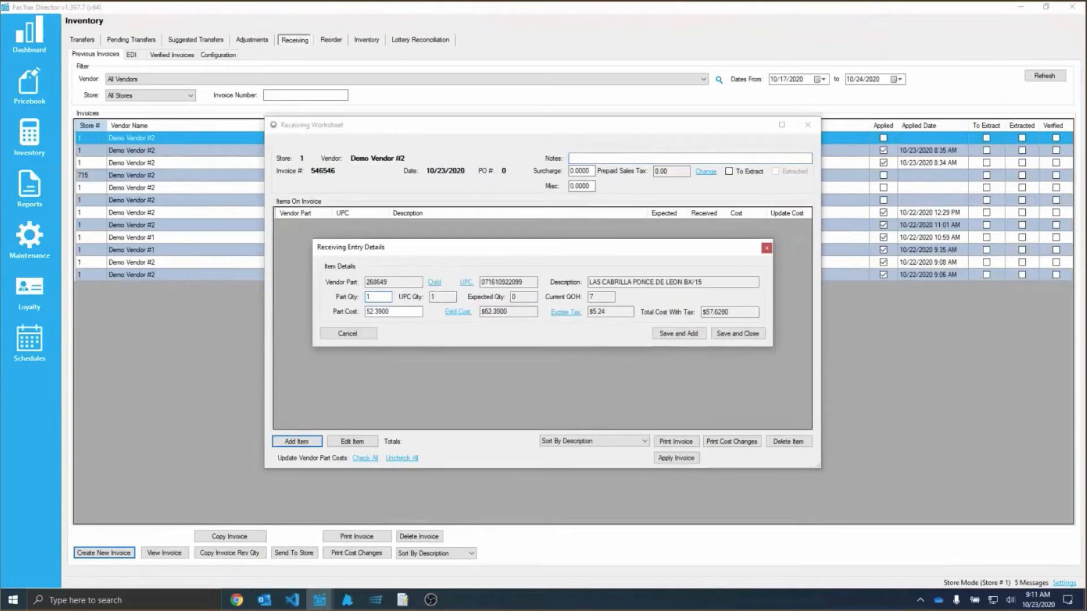
pyautogui.moveTo(408, 316); pyautogui.dragTo(333, 319)
pyautogui.click(745, 337)
# Apply invoice 546546 to inventory and close the worksheet.
pyautogui.click(676, 458)
pyautogui.click(557, 342)
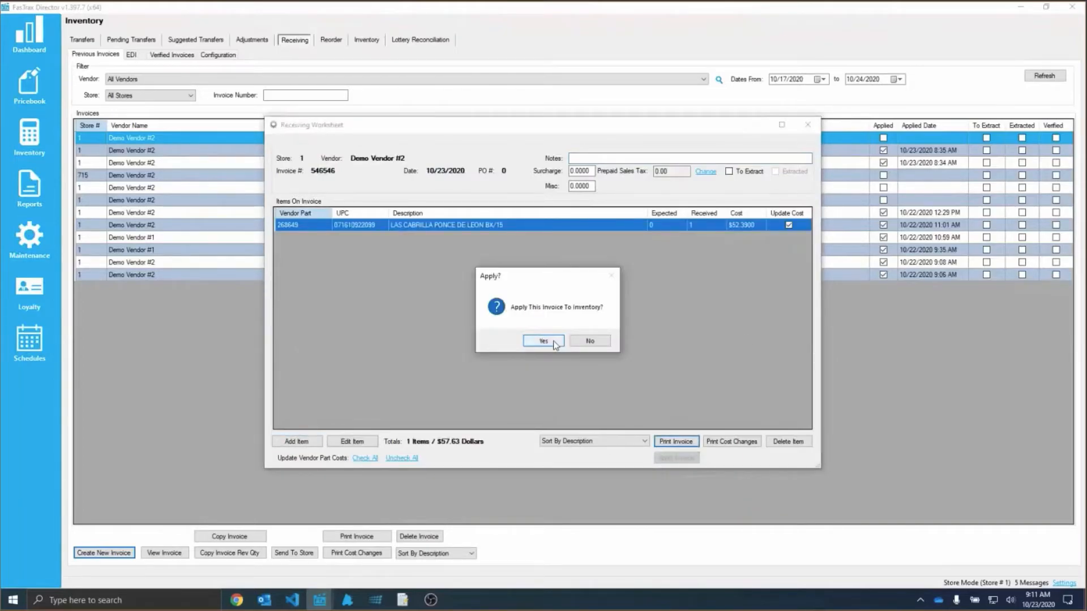
pyautogui.click(578, 340)
pyautogui.click(807, 125)
pyautogui.click(29, 82)
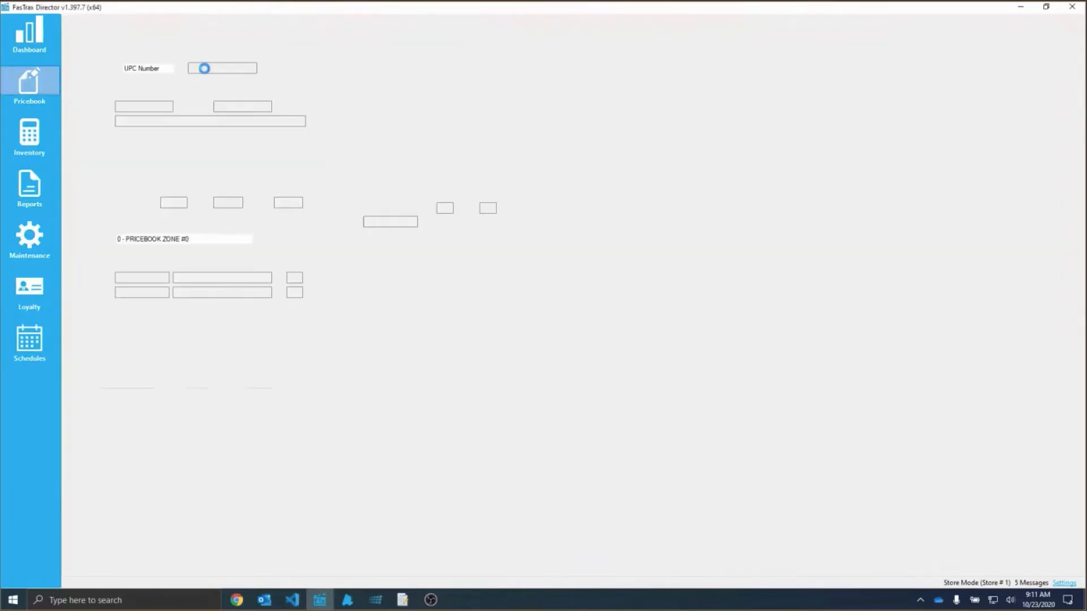
# Look up vendor part 268649 and load LAS CABRILLA PONCE DE LEON BX/15, last cost 57.63.
pyautogui.write('268649')
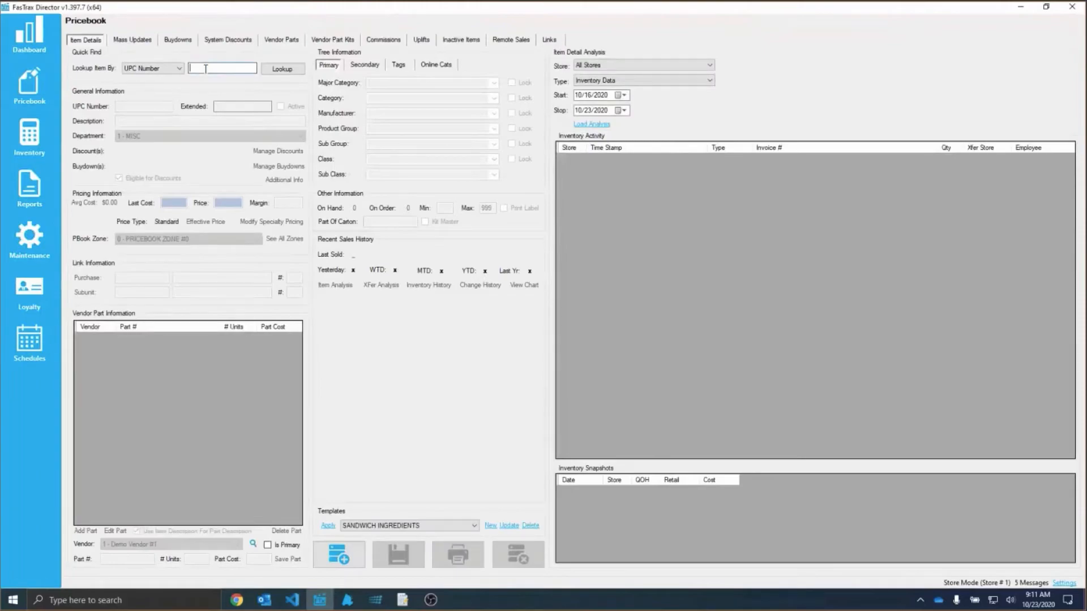
pyautogui.press('Return')
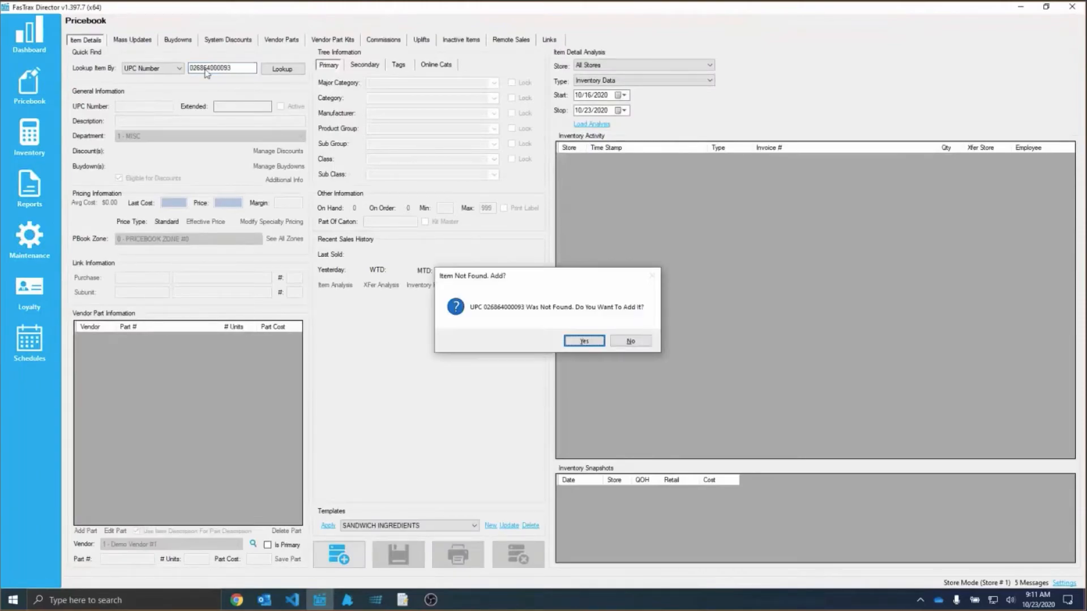
pyautogui.click(585, 342)
pyautogui.write('268649')
pyautogui.click(158, 69)
pyautogui.click(144, 80)
pyautogui.click(283, 69)
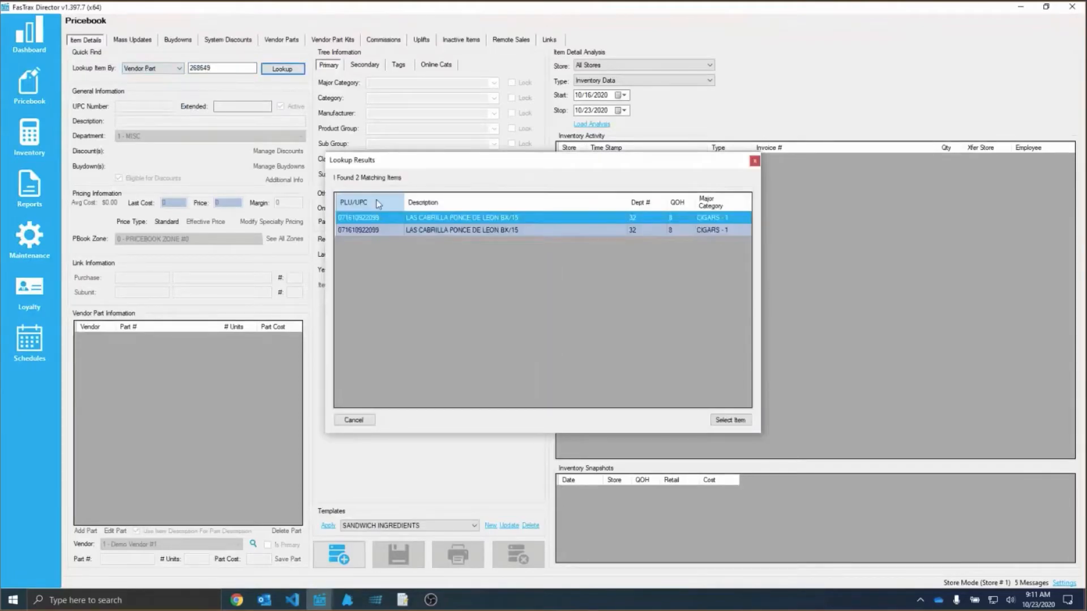
pyautogui.doubleClick(363, 217)
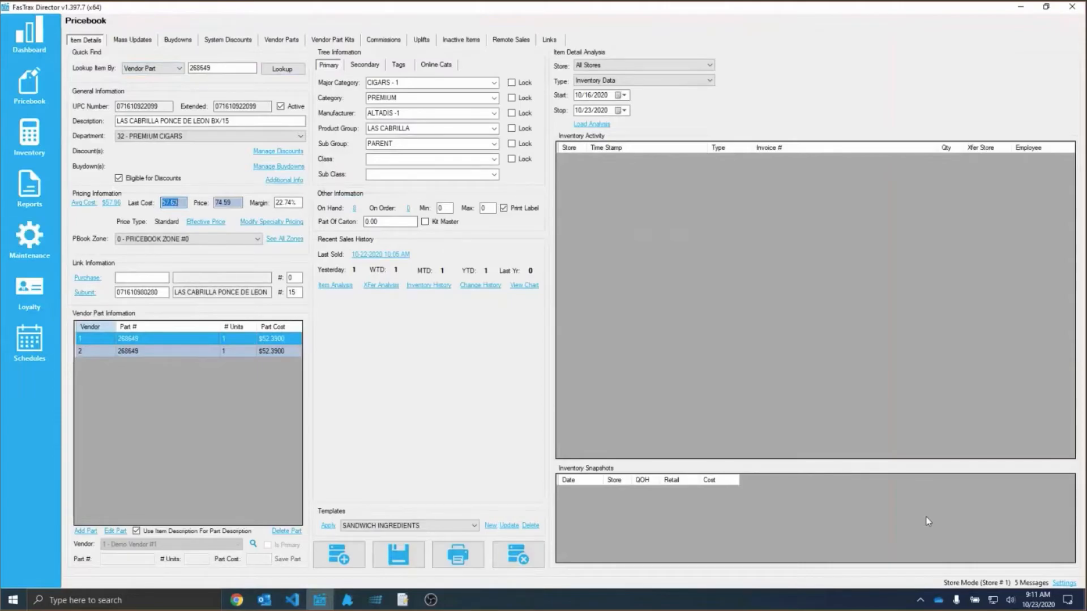
# Review the Inventory tab of the program settings.
pyautogui.click(1059, 584)
pyautogui.click(323, 173)
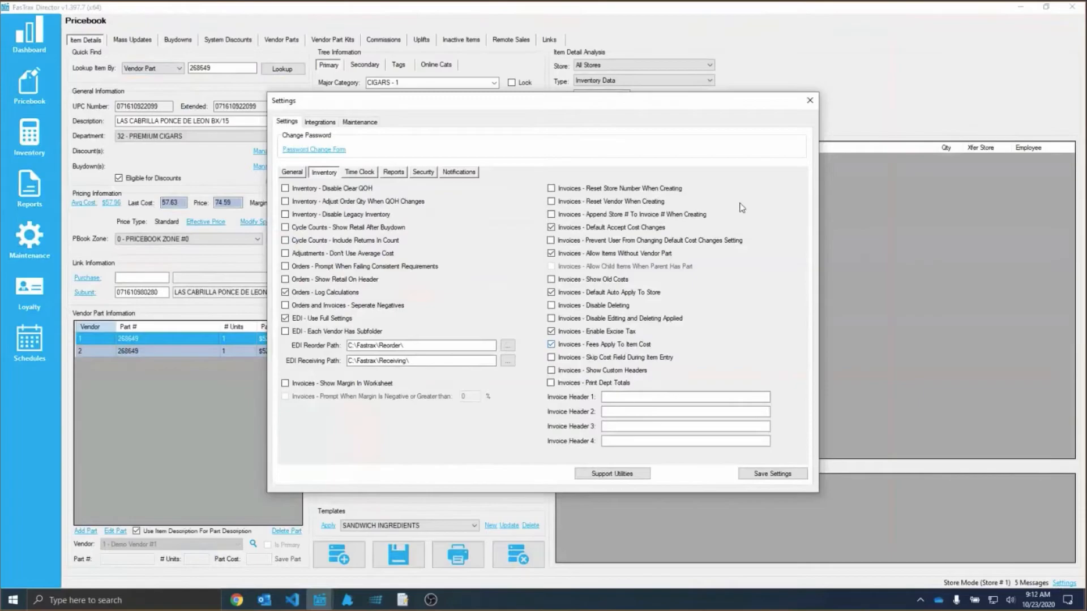
pyautogui.click(810, 100)
# Tick Charge Excise Tax On Fees for FasTrax Store #1 and save the store.
pyautogui.click(30, 236)
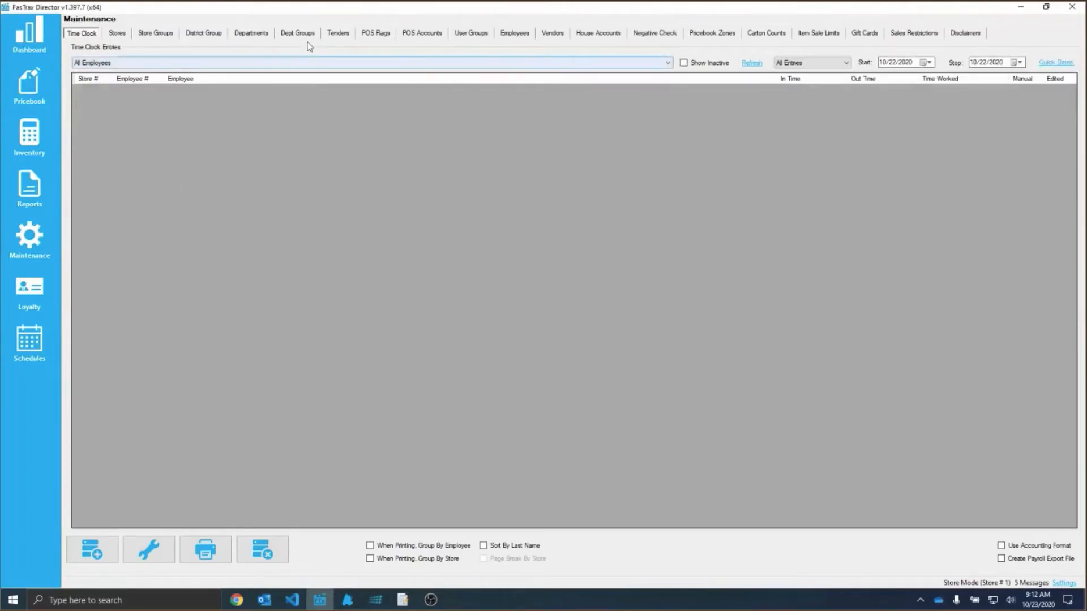
pyautogui.click(118, 34)
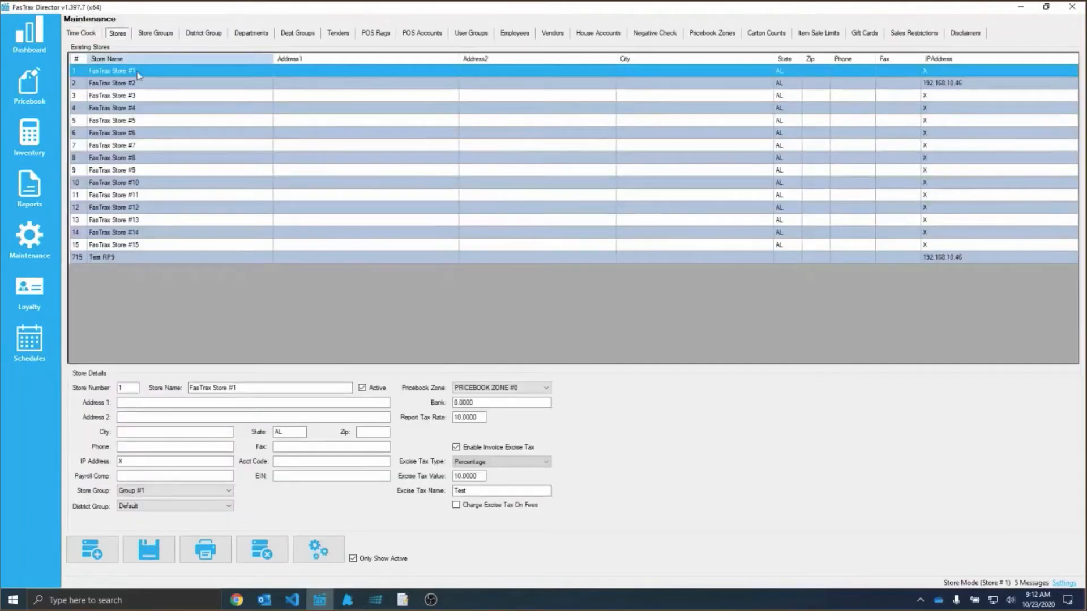
pyautogui.click(508, 508)
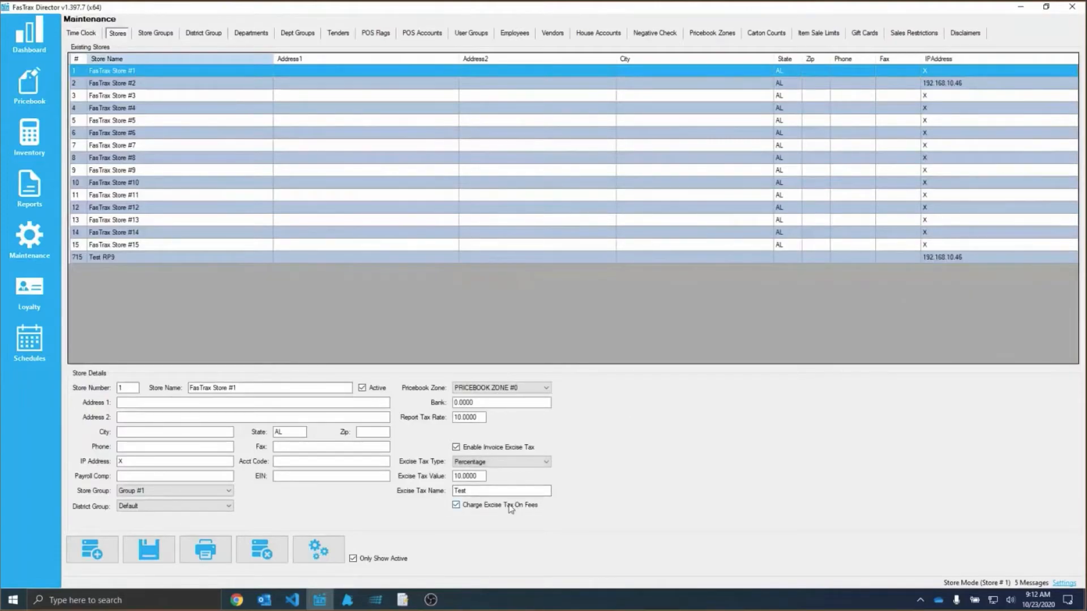
pyautogui.click(142, 557)
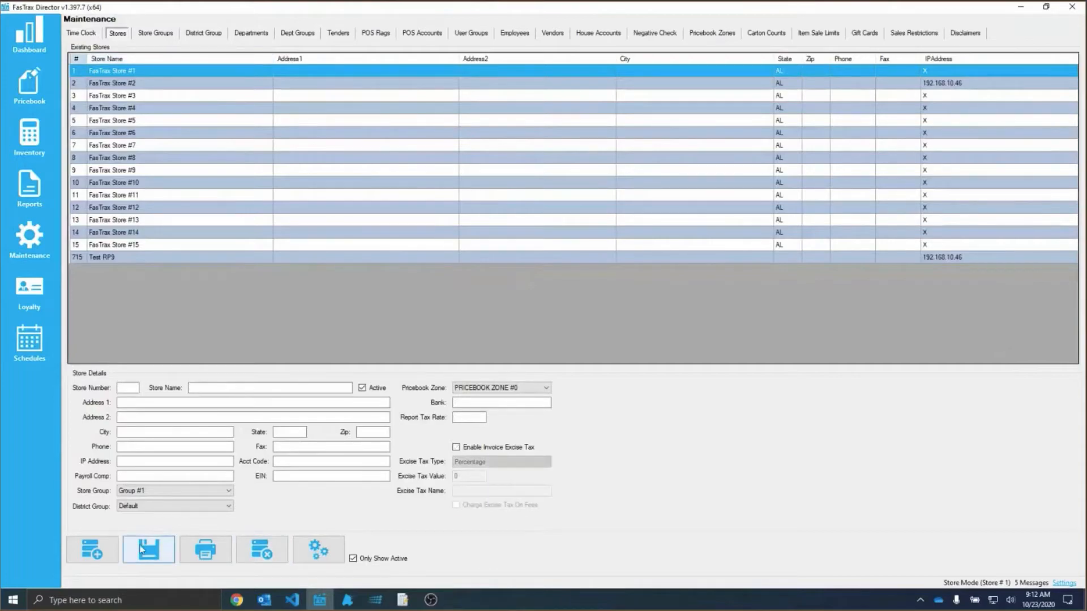
# Create receiving invoice 842843 with a 1.00 surcharge.
pyautogui.click(30, 139)
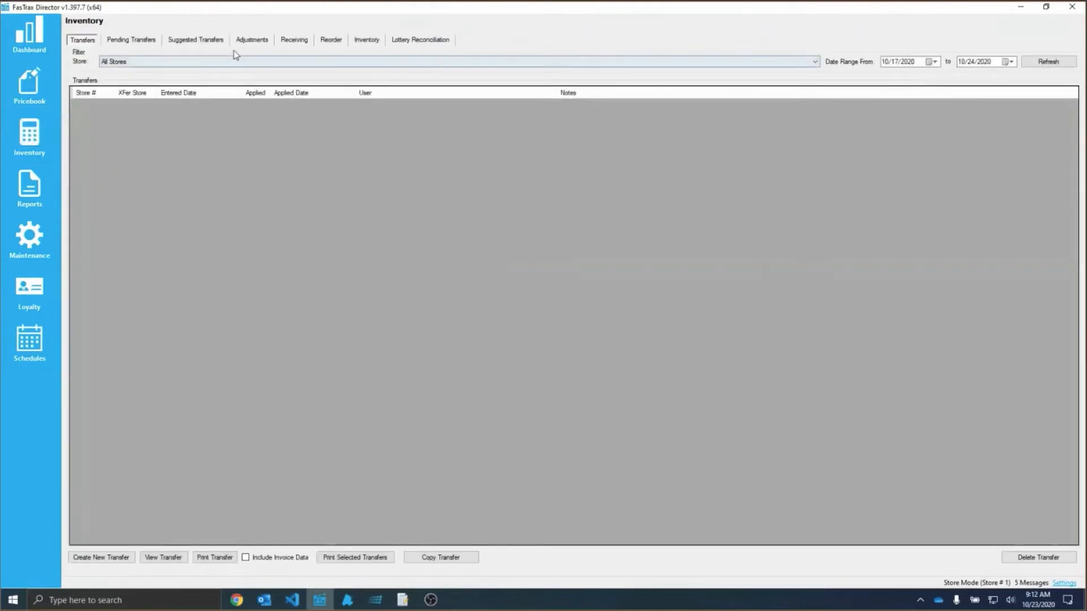
pyautogui.click(296, 40)
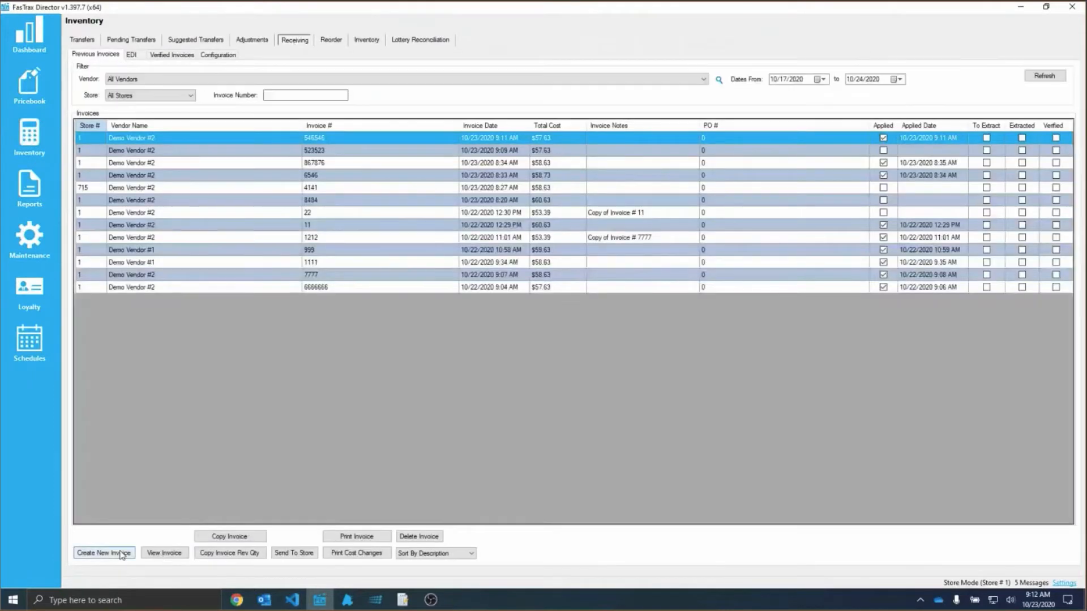
pyautogui.click(121, 553)
pyautogui.write('842843')
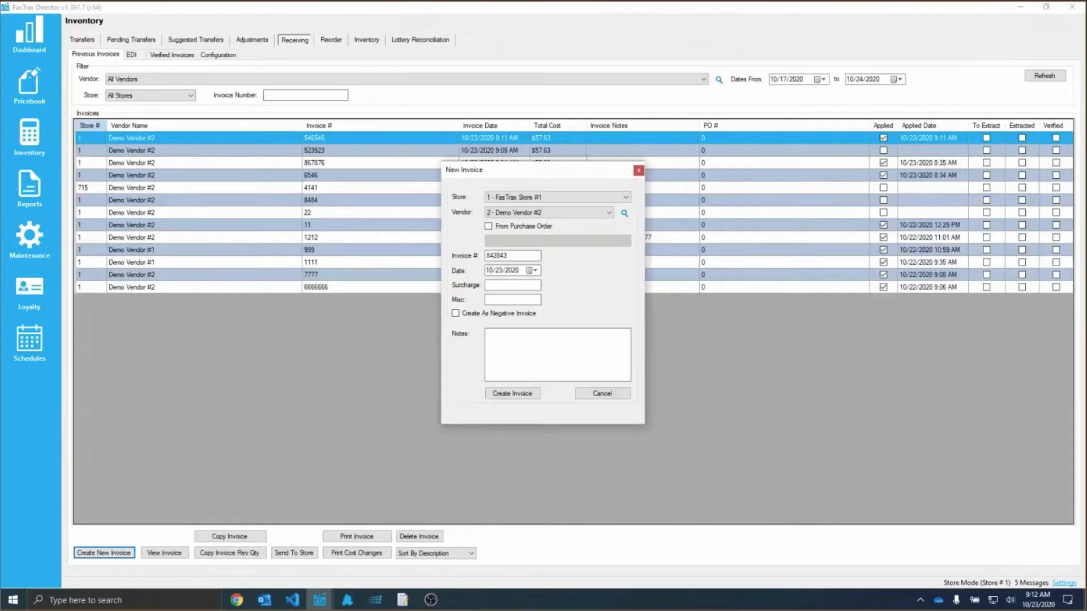
pyautogui.write('1.00')
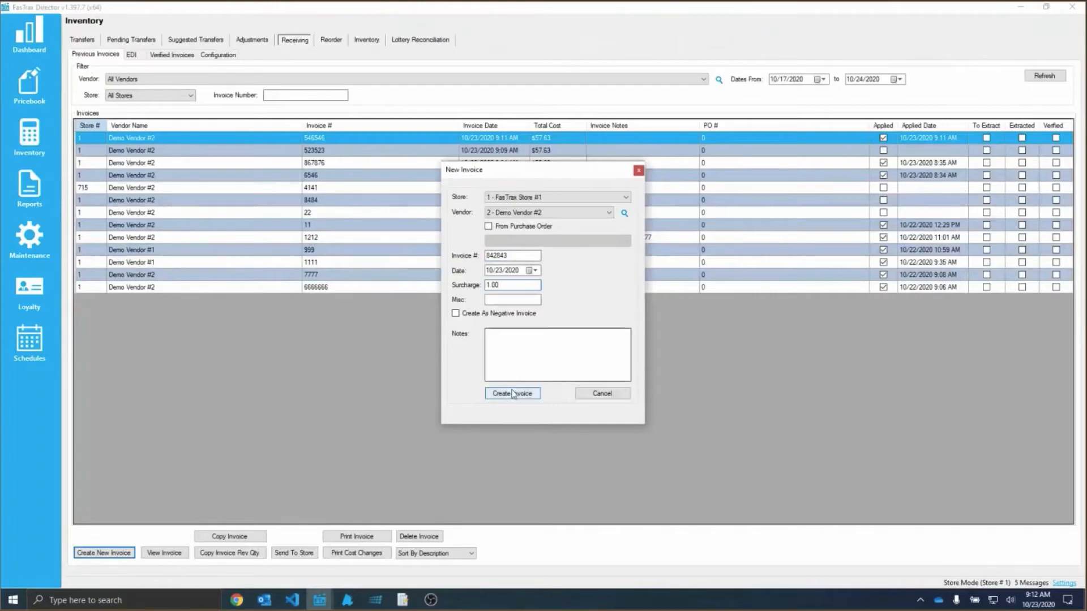
pyautogui.click(512, 393)
# Add one unit of part 268649 and preview the detail report showing $5.24 excise tax.
pyautogui.click(308, 444)
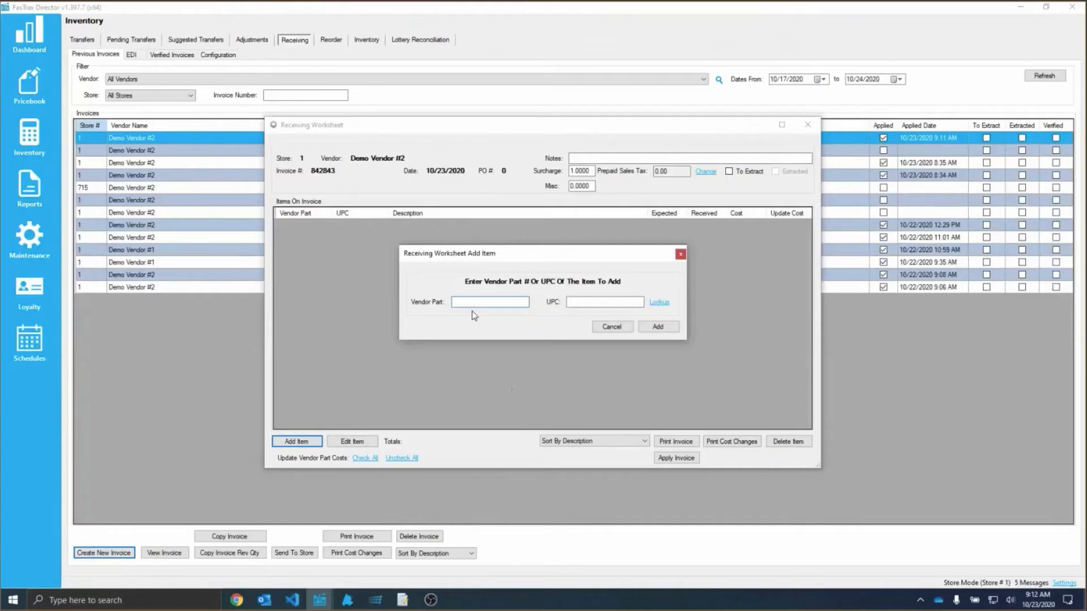
pyautogui.write('268649')
pyautogui.press('Return')
pyautogui.write('1')
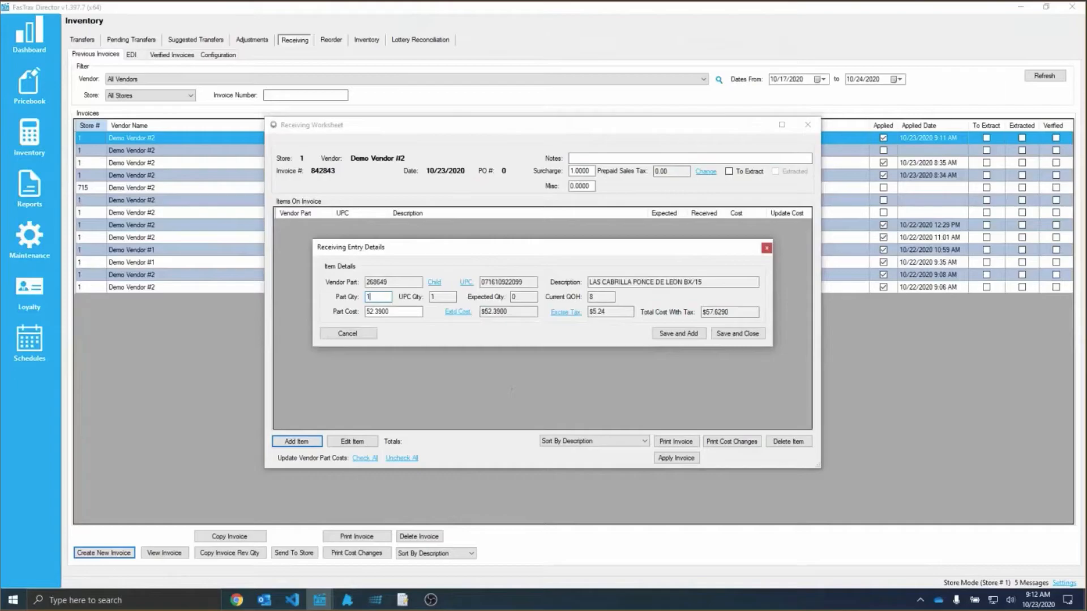
pyautogui.click(747, 337)
pyautogui.click(676, 442)
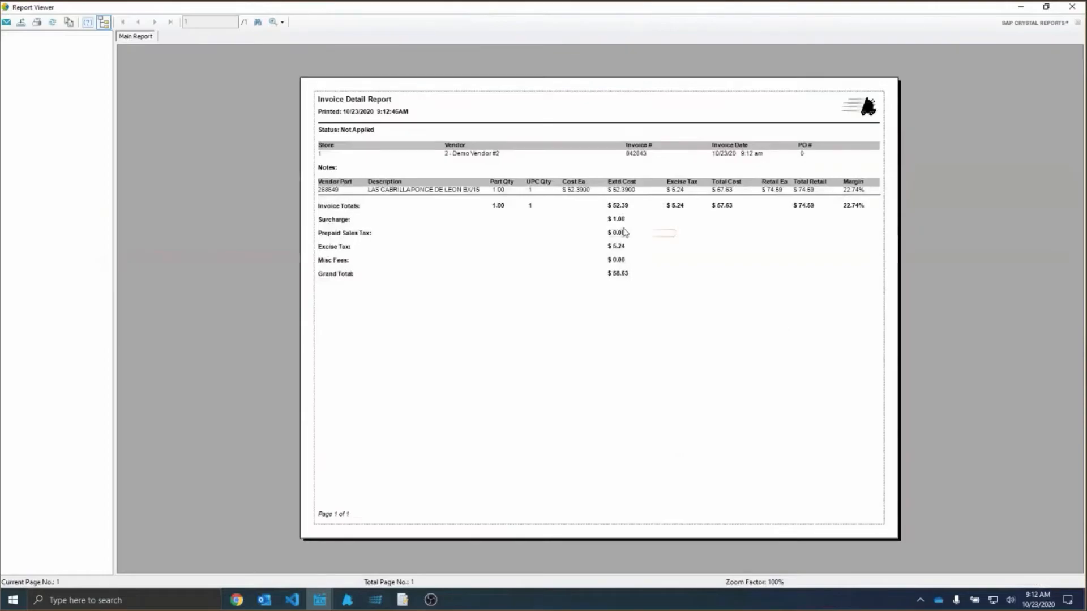
# Close the preview and apply invoice 842843 to inventory at $58.73.
pyautogui.click(1071, 7)
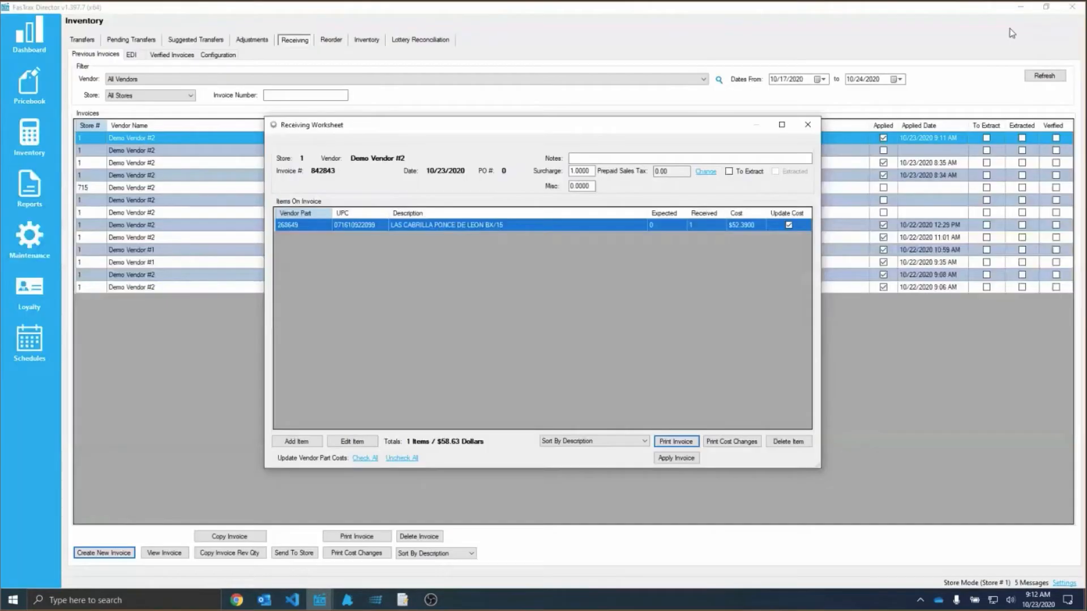
pyautogui.click(684, 461)
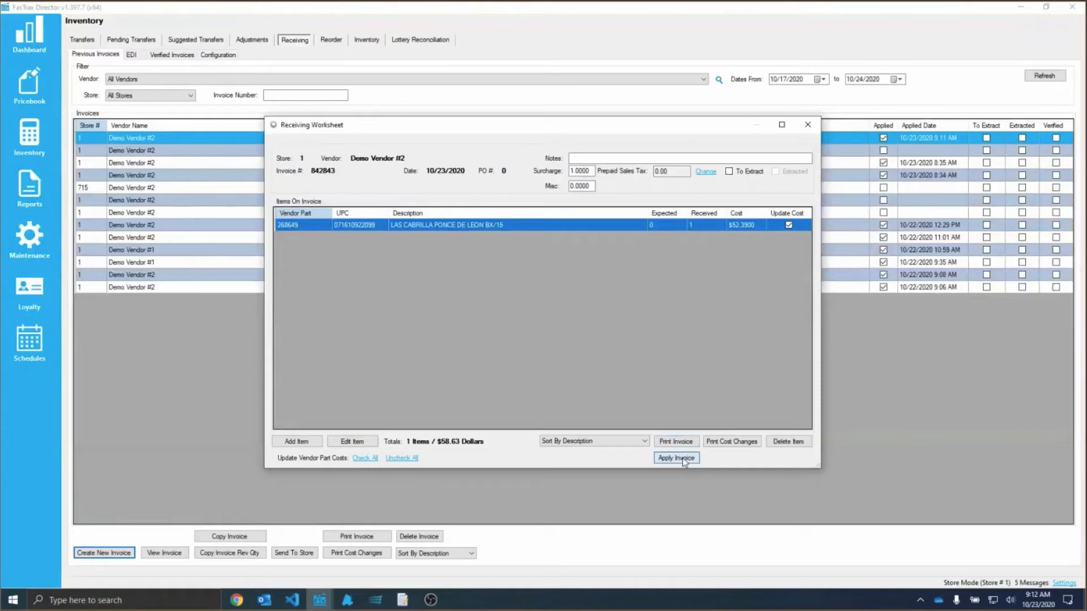
pyautogui.click(553, 341)
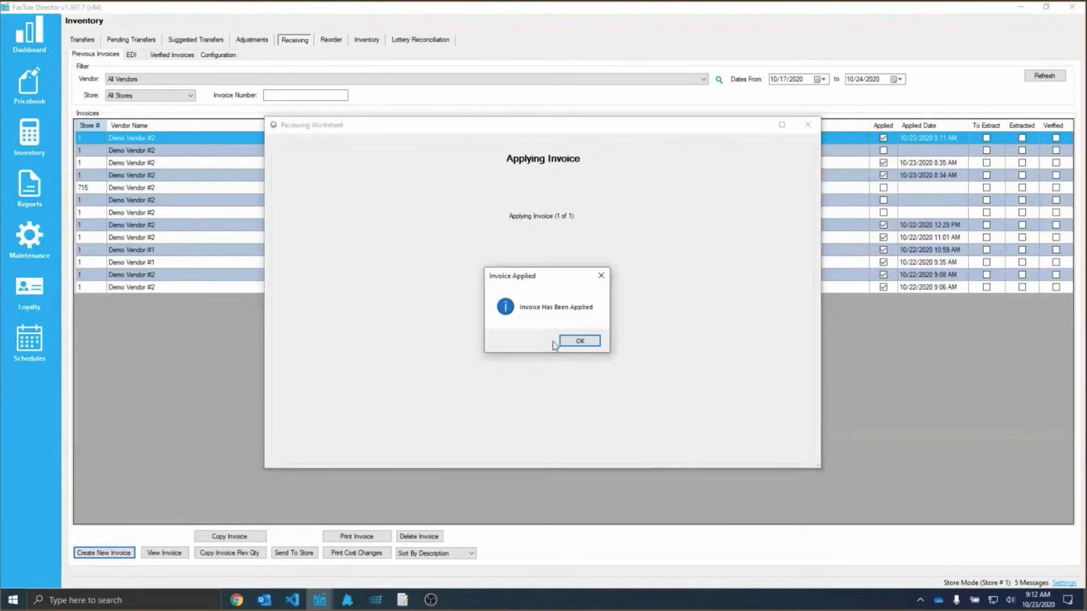
pyautogui.click(582, 341)
# Close the worksheet and review invoice 842843's detail report showing $5.34 excise tax.
pyautogui.click(808, 124)
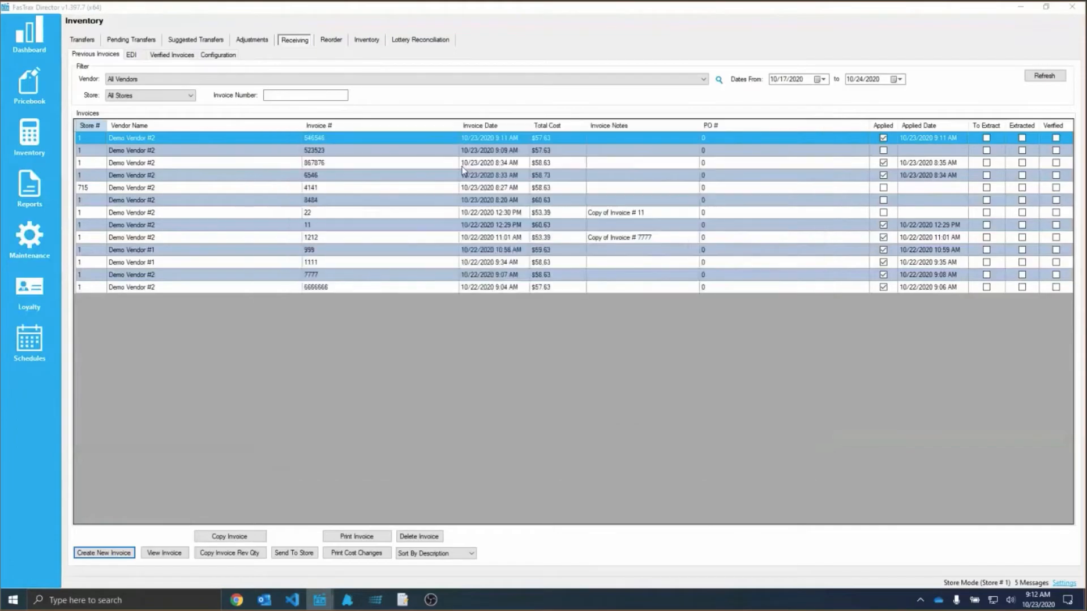
pyautogui.click(358, 536)
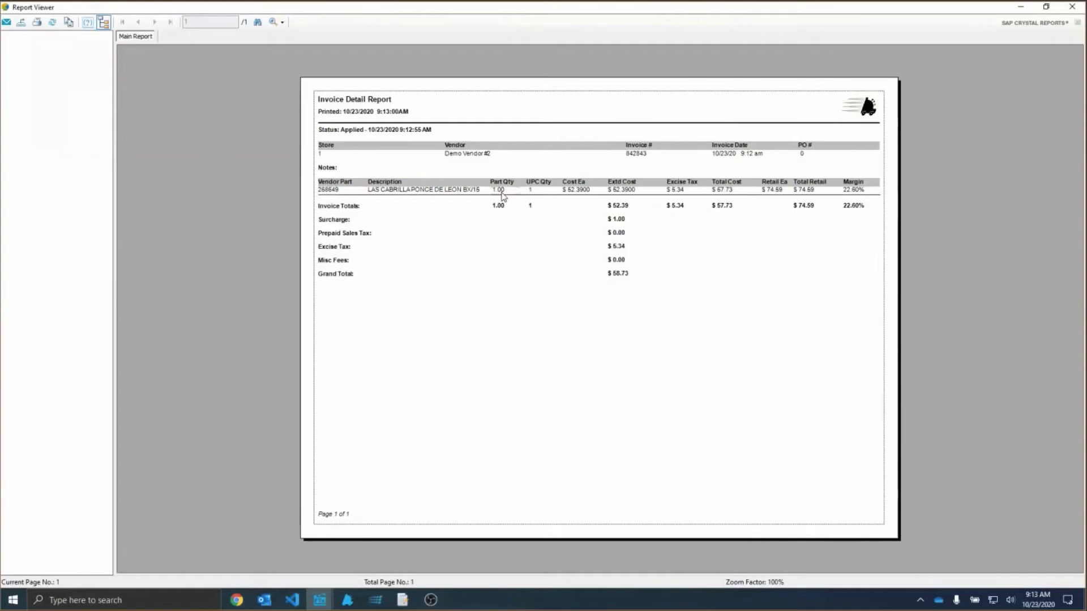
pyautogui.click(1072, 7)
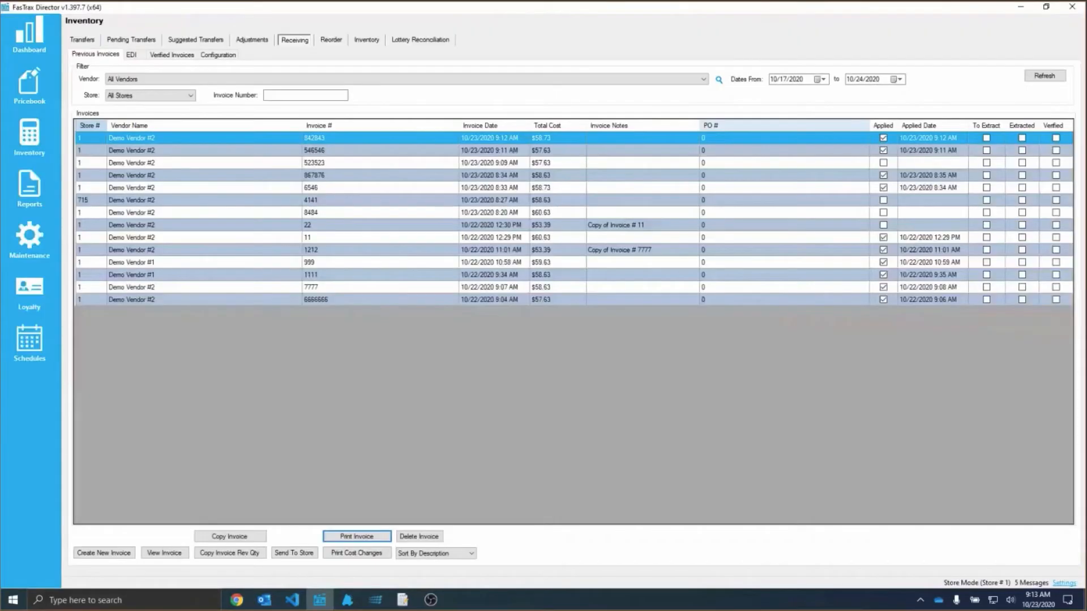
# Look up vendor part 268649 in Pricebook, check its 58.729 last cost, and launch FasTrax POS.
pyautogui.click(30, 84)
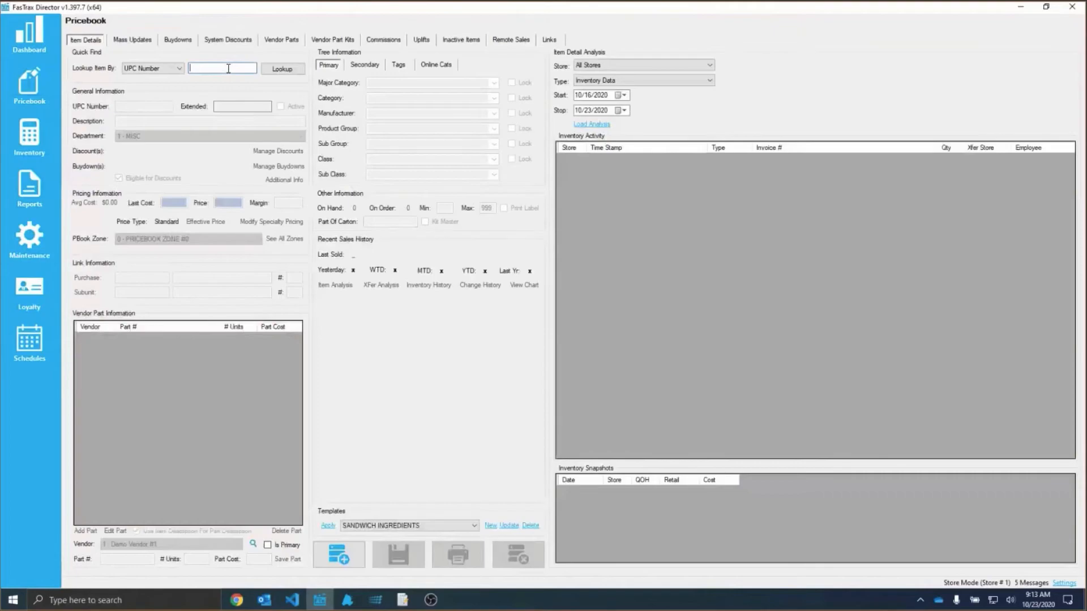
pyautogui.write('268649')
pyautogui.click(134, 69)
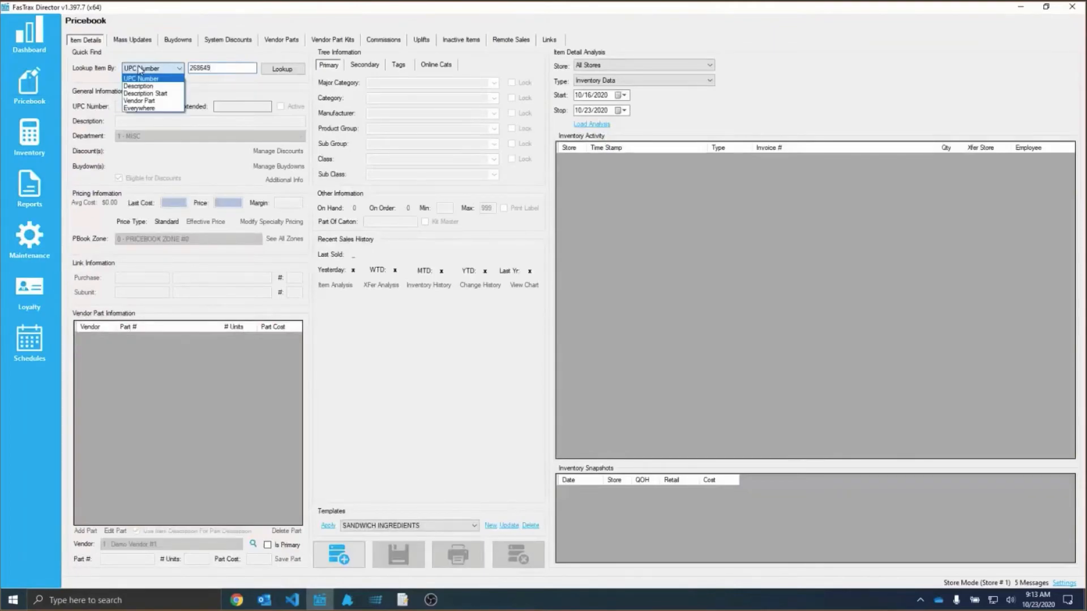
pyautogui.click(138, 92)
pyautogui.click(282, 70)
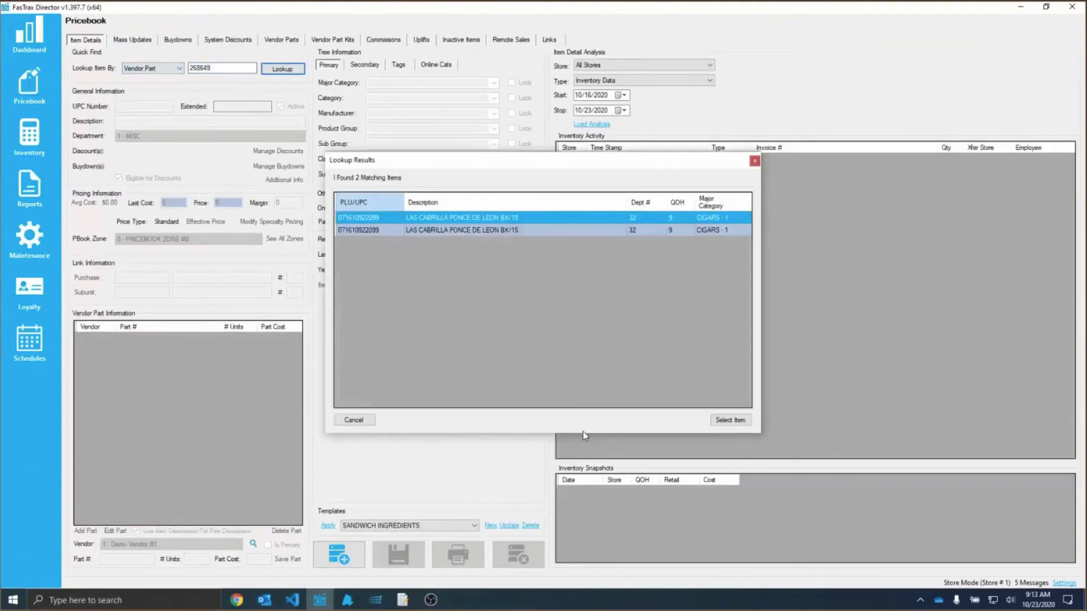
pyautogui.click(724, 420)
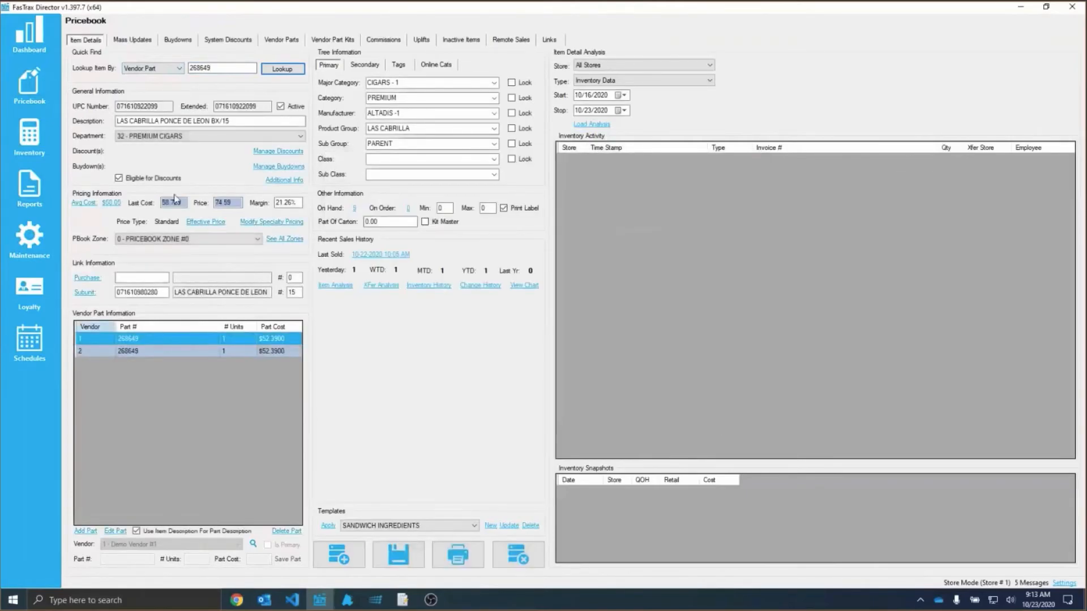
pyautogui.moveTo(182, 203); pyautogui.dragTo(158, 205)
pyautogui.click(348, 601)
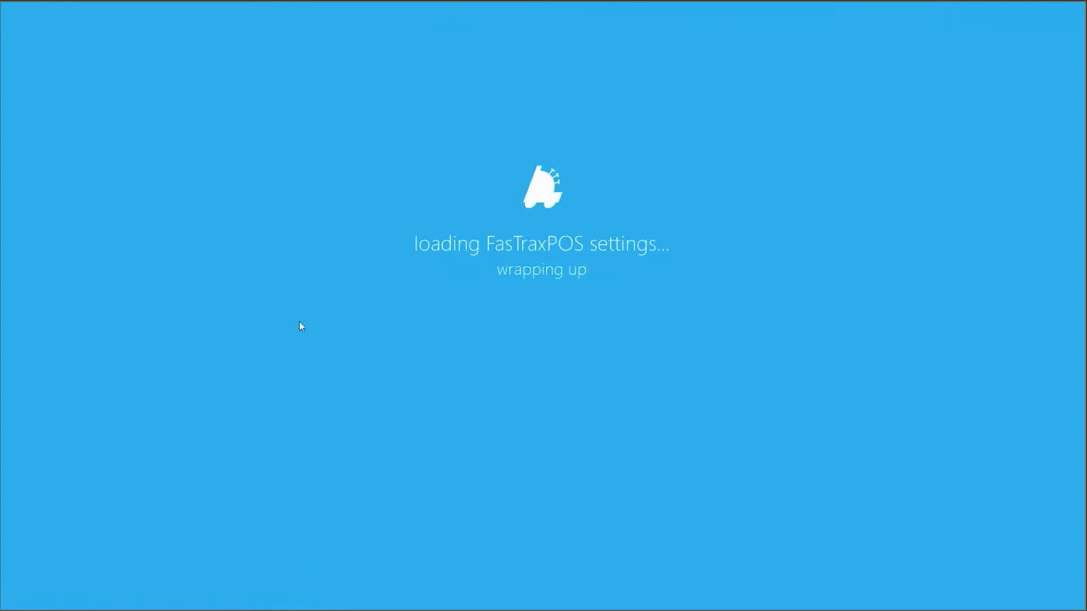
# Sign in to FasTrax POS and open the receiving invoice list.
pyautogui.click(348, 222)
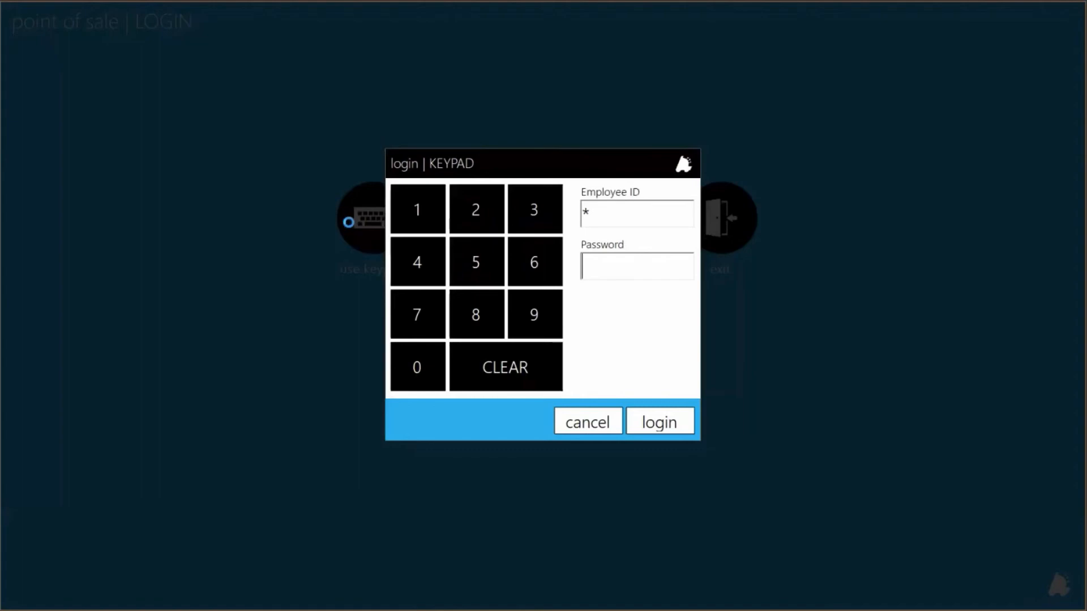
pyautogui.press('Return')
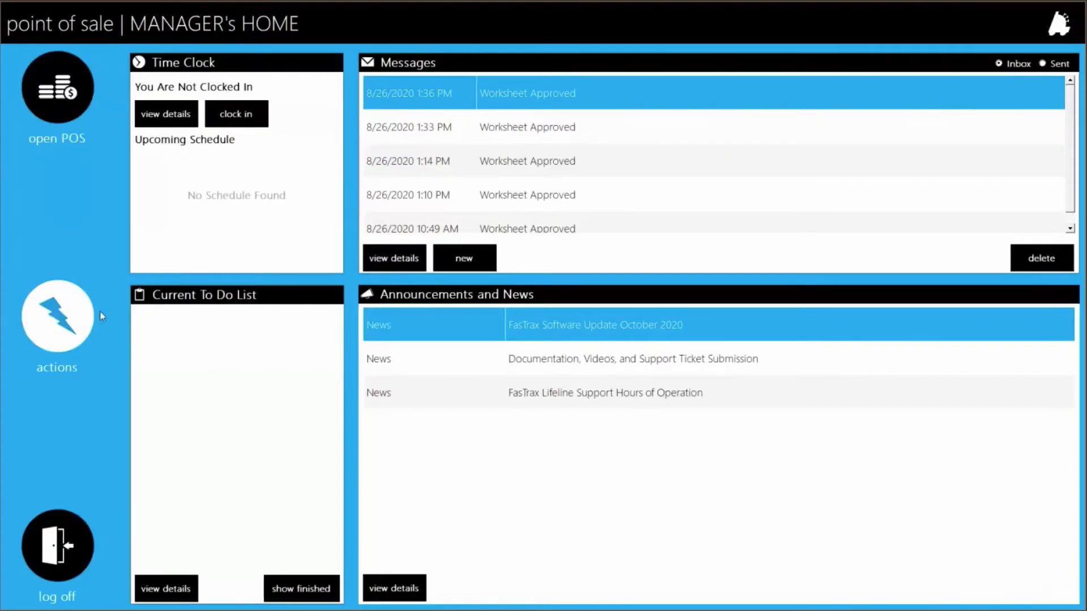
pyautogui.click(81, 315)
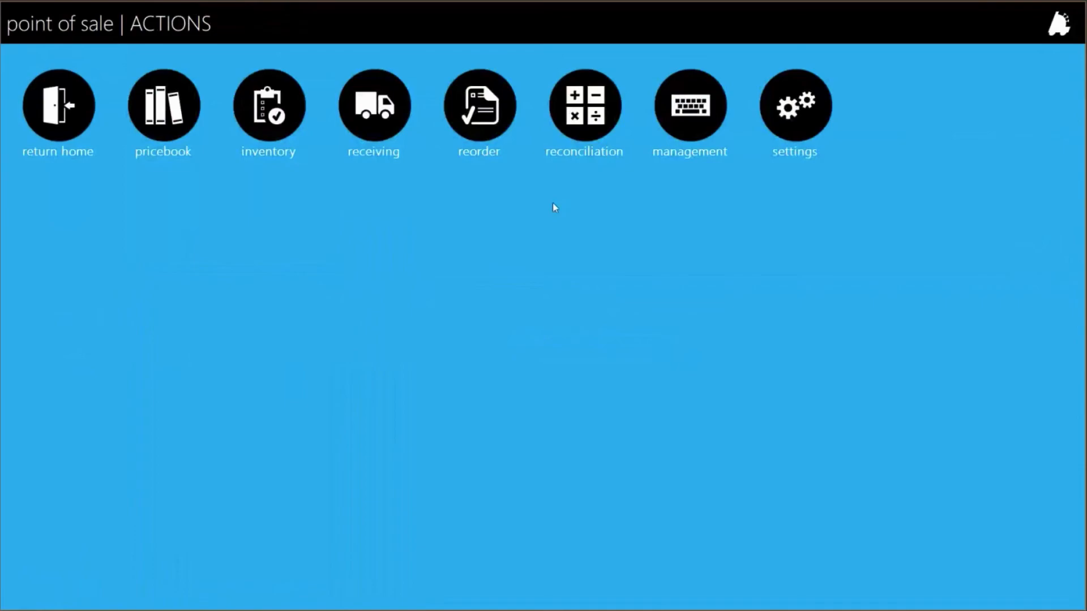
pyautogui.click(378, 123)
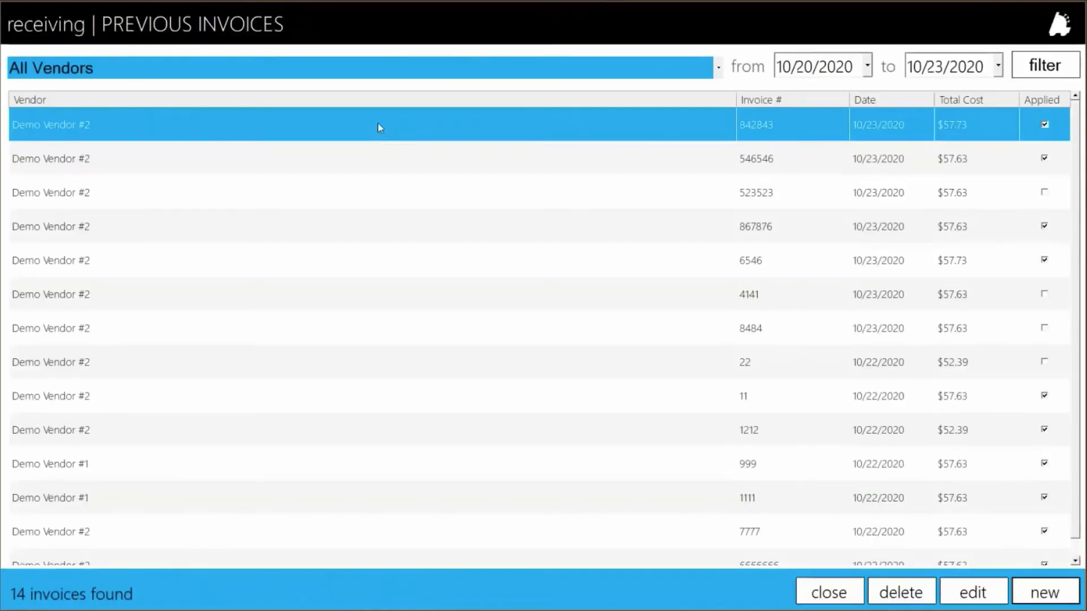
# Create new receiving invoice 8421981 for Demo Vendor #1.
pyautogui.click(1067, 596)
pyautogui.write('8421981')
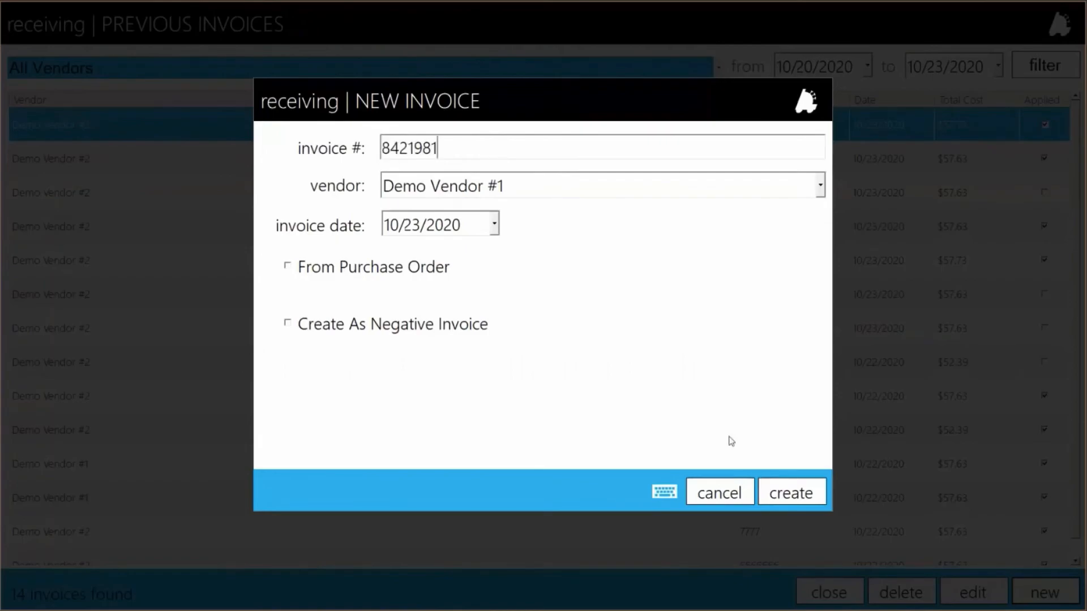
pyautogui.click(794, 499)
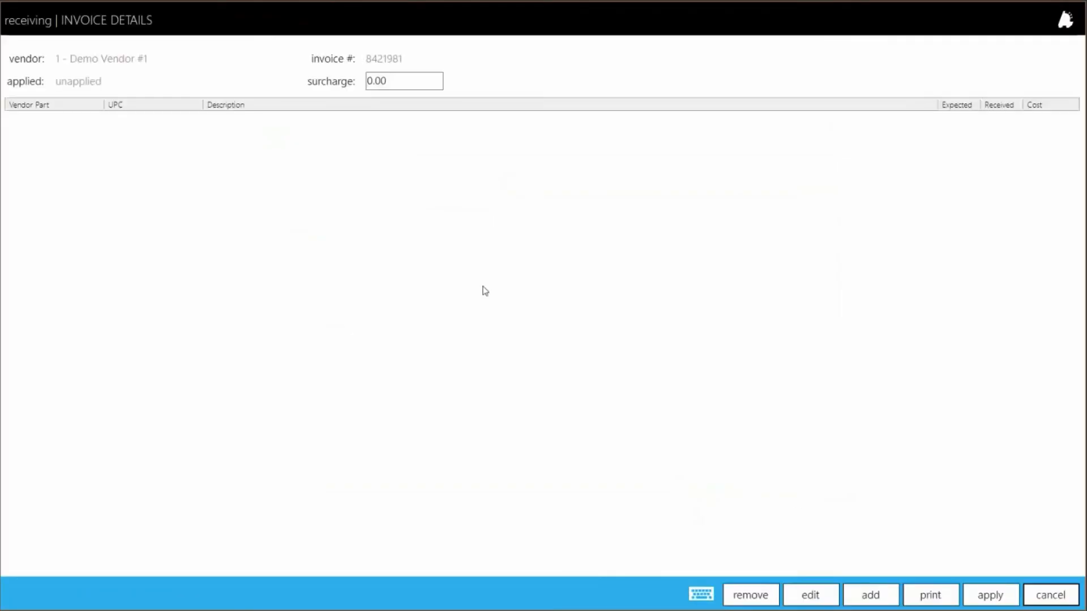
# Add vendor part 268649 to invoice 8421981.
pyautogui.click(872, 596)
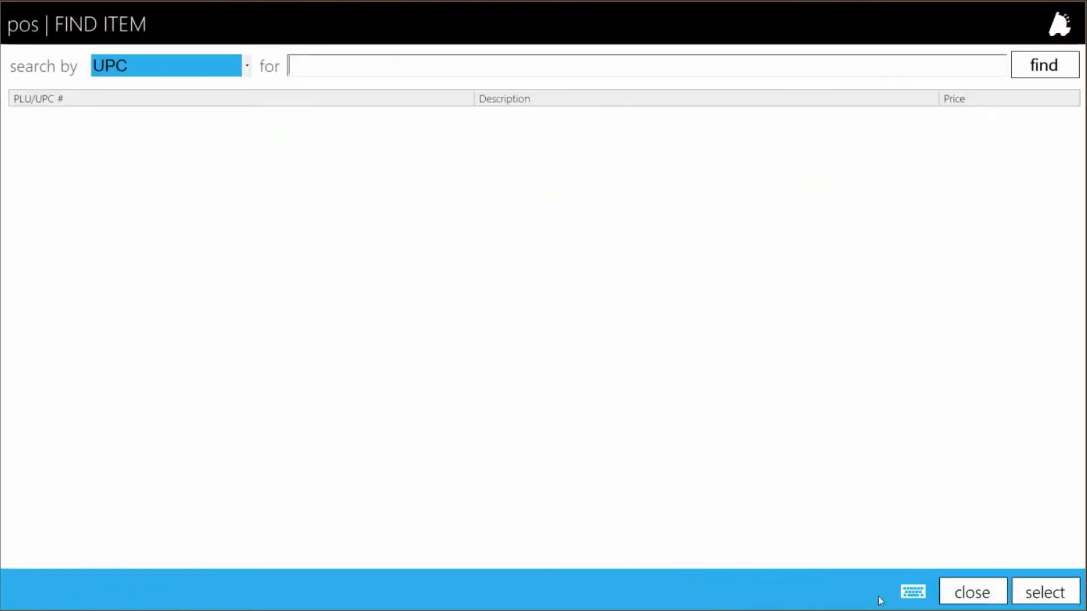
pyautogui.click(208, 70)
pyautogui.click(151, 124)
pyautogui.click(309, 69)
pyautogui.write('268649')
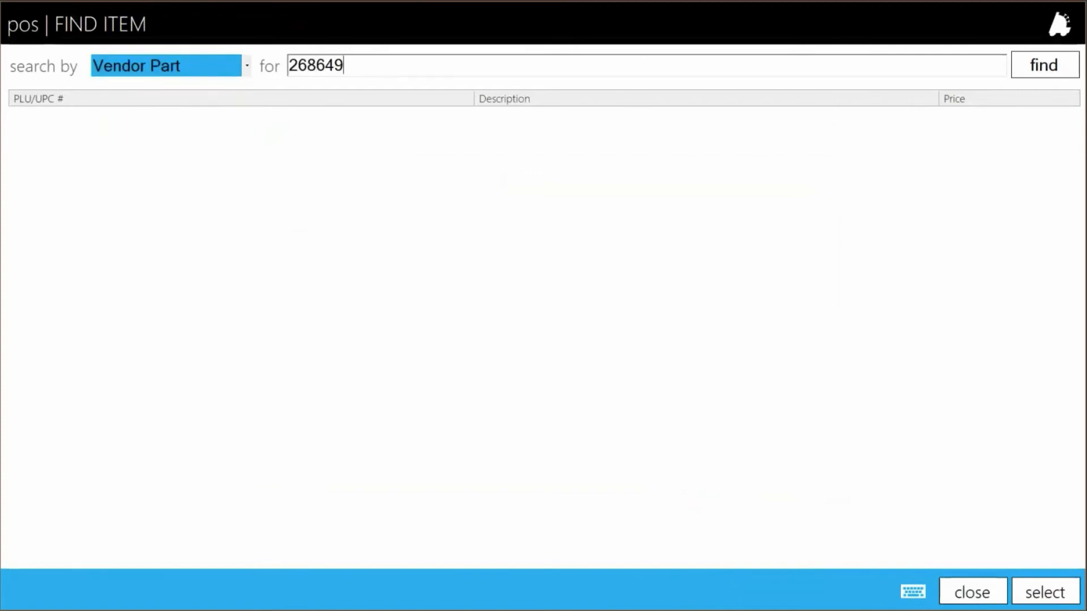
pyautogui.press('Return')
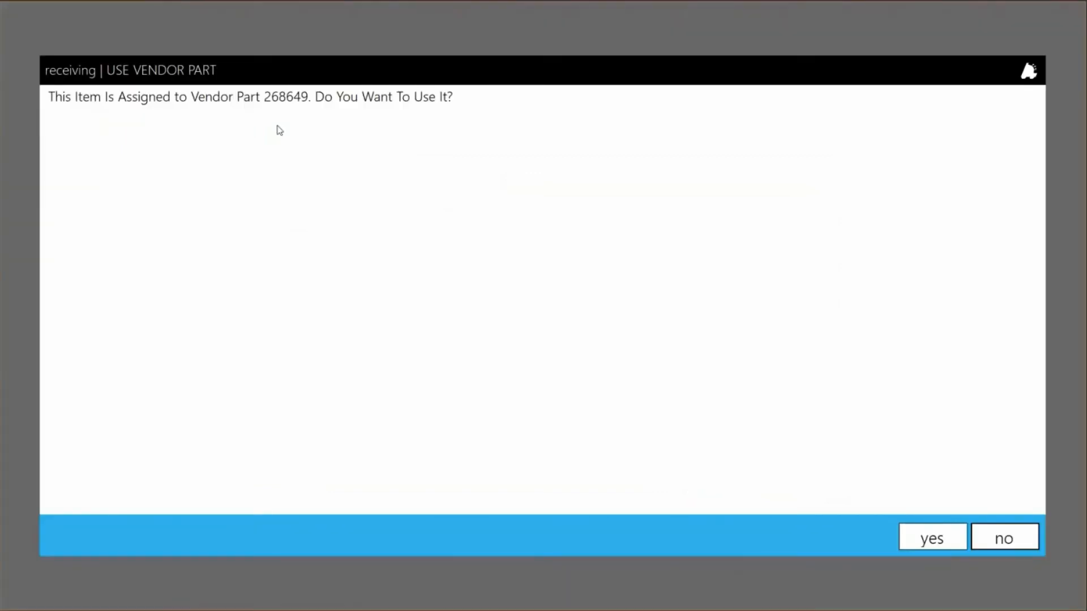
pyautogui.click(918, 535)
# Receive quantity 1 with the $5.24 excise tax and save the item.
pyautogui.write('1')
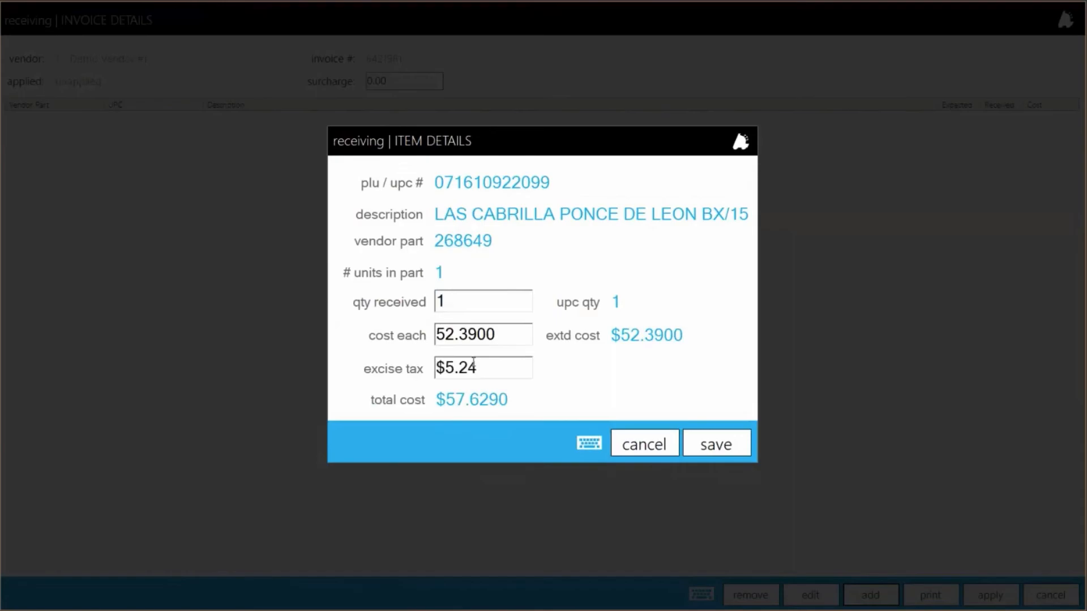
pyautogui.click(489, 362)
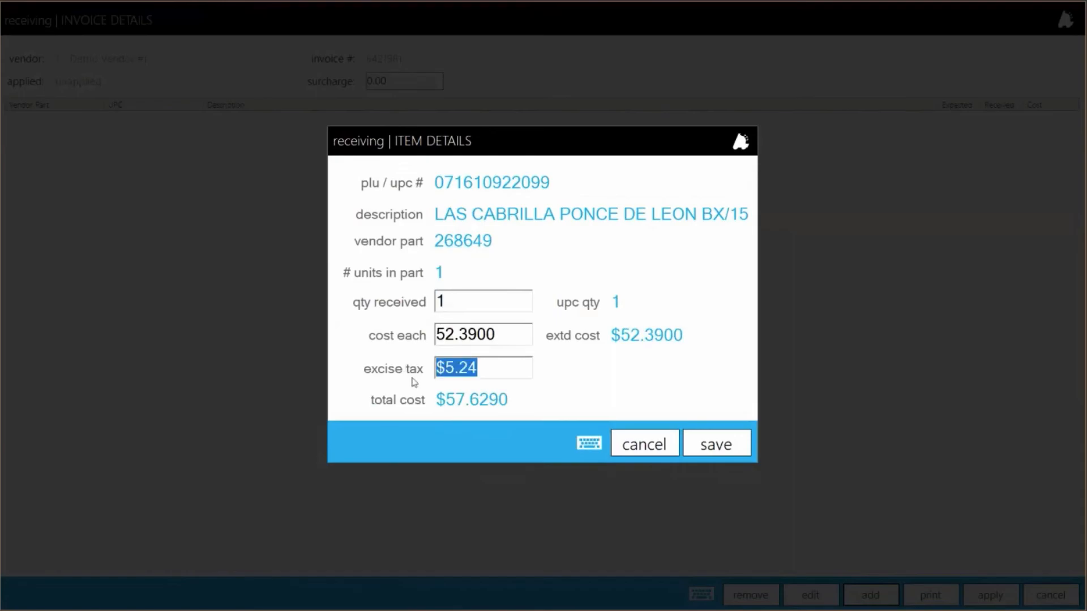
pyautogui.click(719, 446)
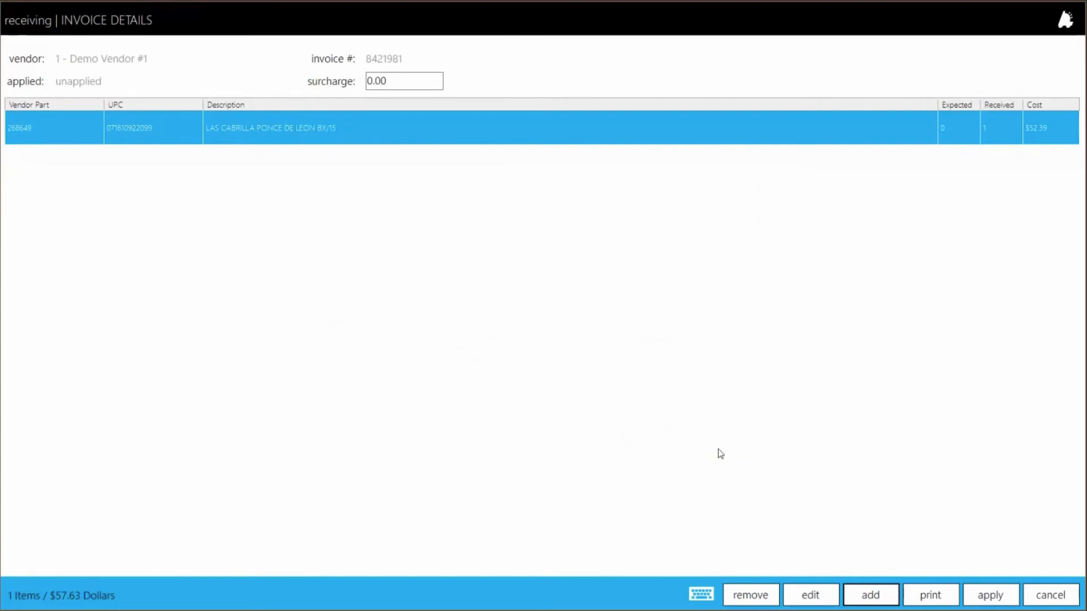
# Apply invoice 8421981 ($57.63) to inventory and exit FasTrax POS.
pyautogui.click(989, 604)
pyautogui.click(953, 543)
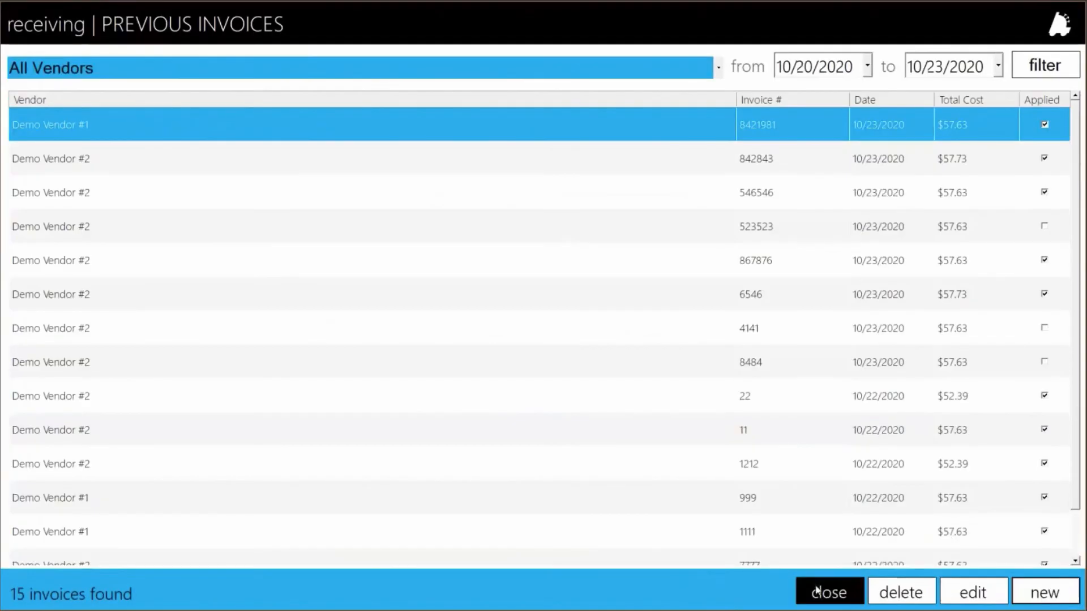
pyautogui.click(817, 592)
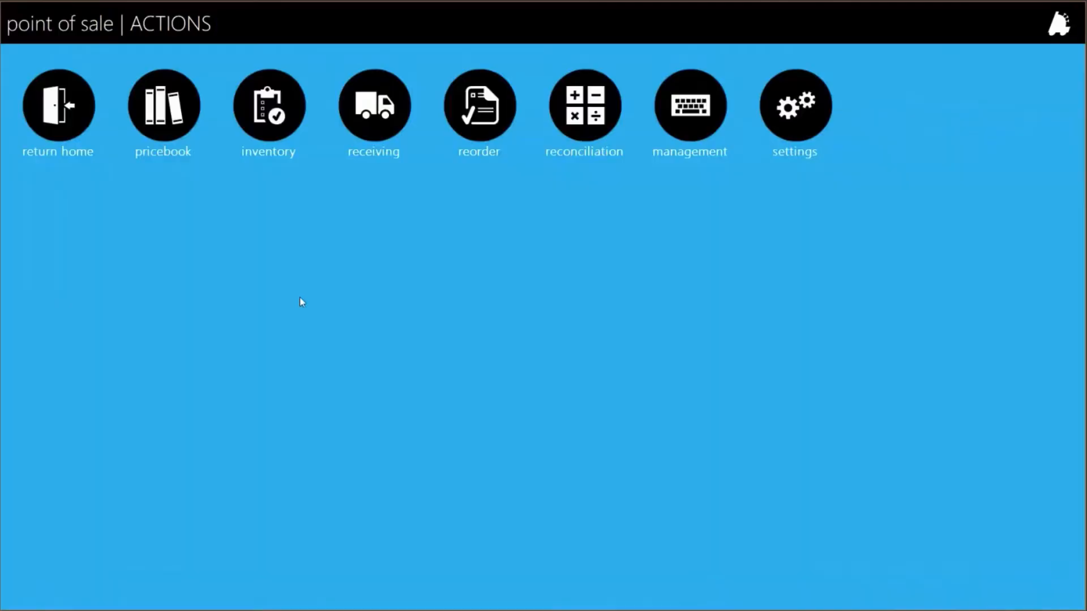
pyautogui.click(69, 128)
pyautogui.click(722, 220)
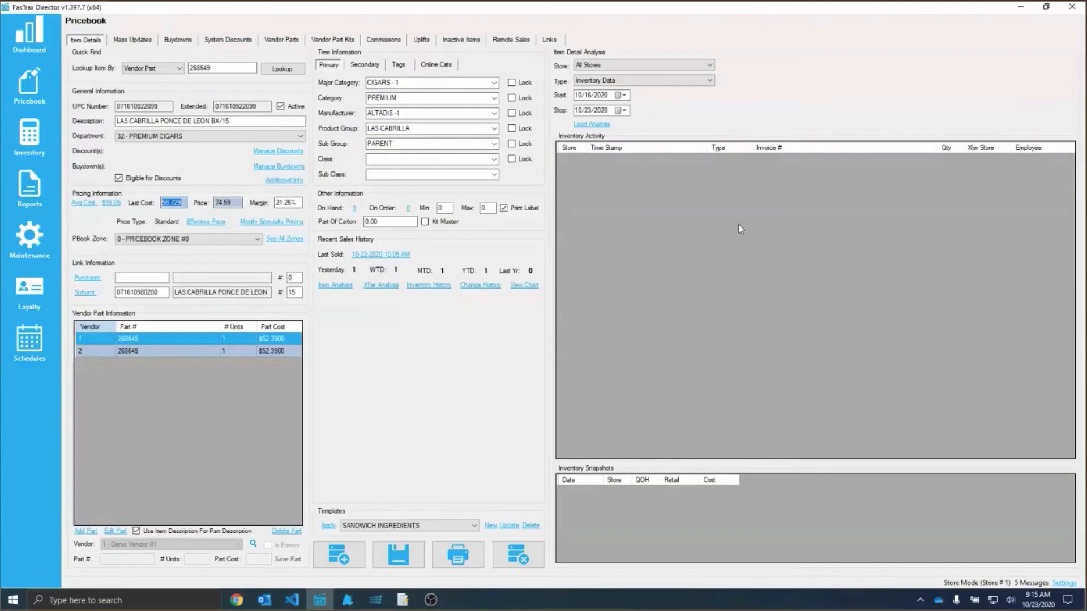